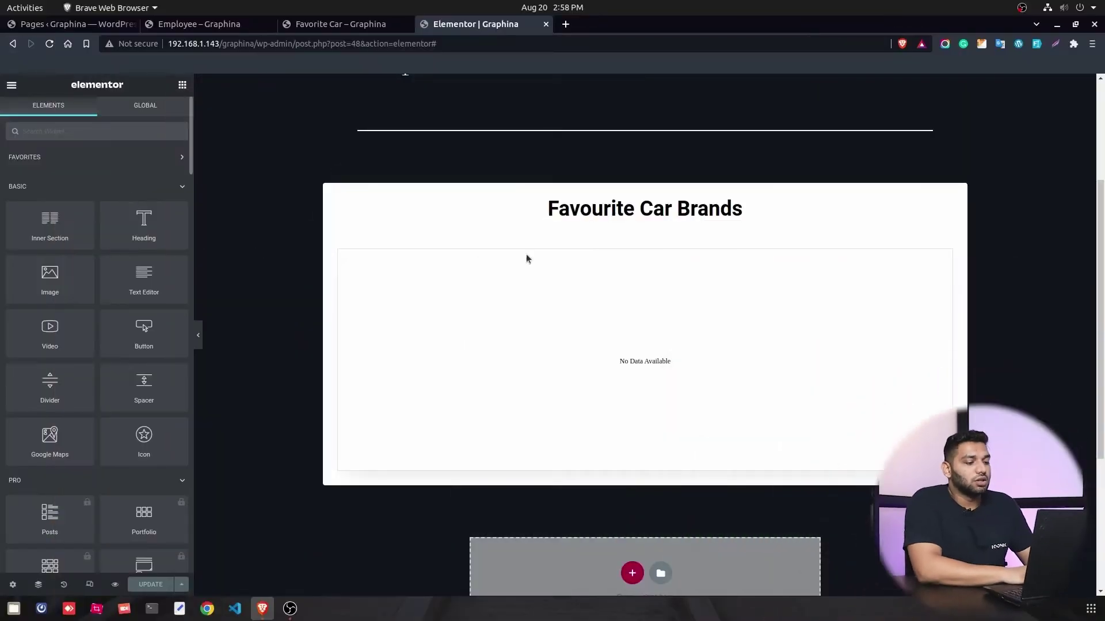
# - Check the live Employee form page with salary 6312 and Jan, Feb, Mar ticked
pyautogui.click(76, 25)
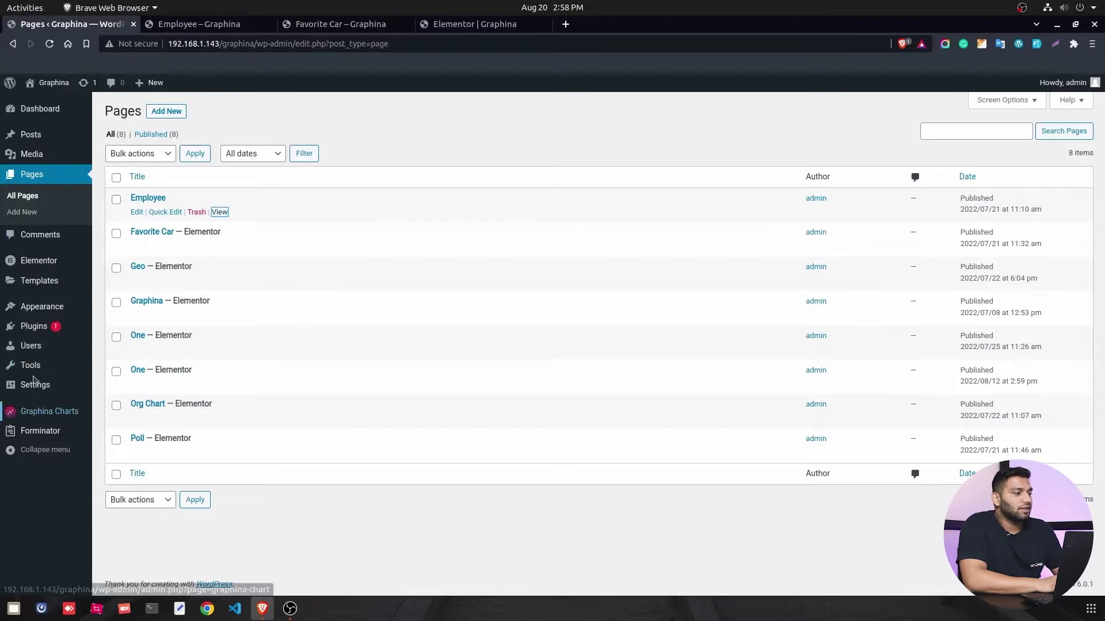
pyautogui.moveTo(22, 436)
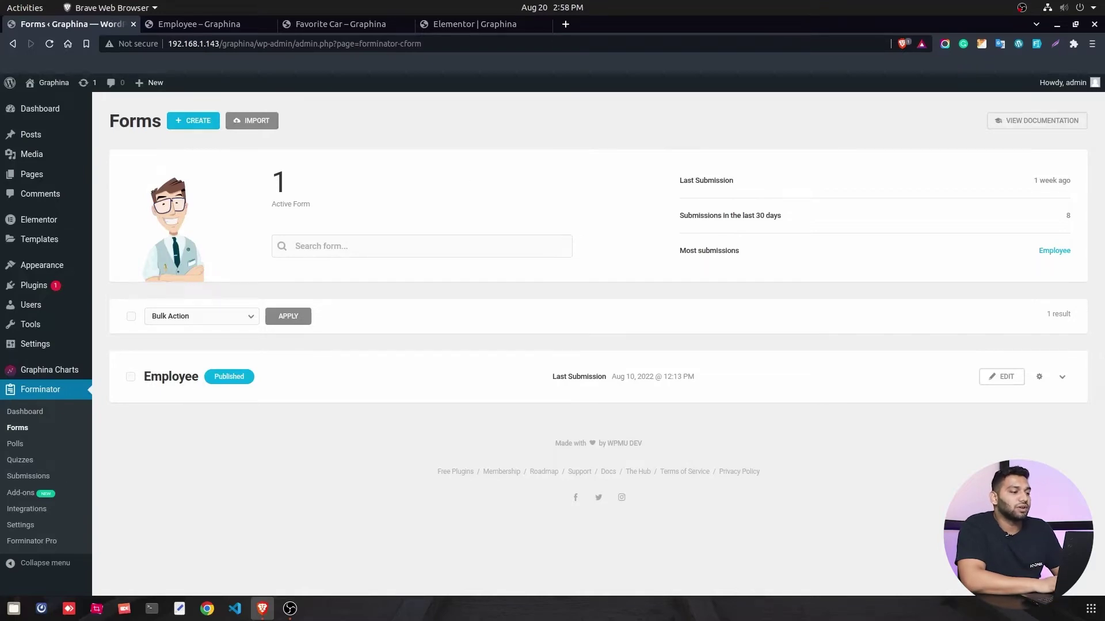
pyautogui.click(205, 26)
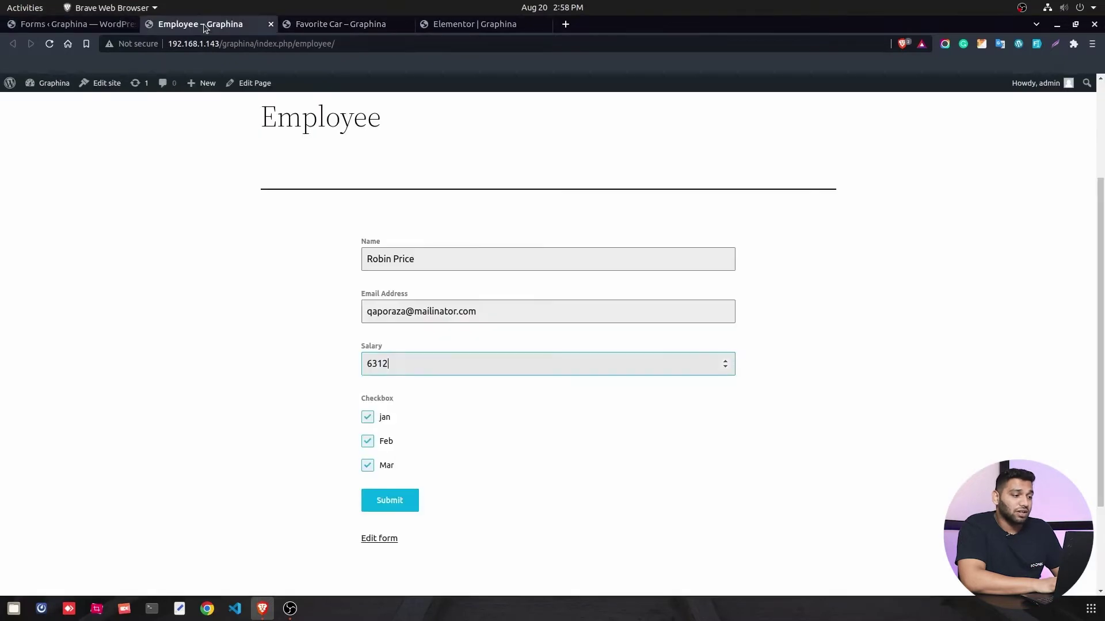
pyautogui.scroll(-1, 486, 241)
pyautogui.scroll(2, 313, 165)
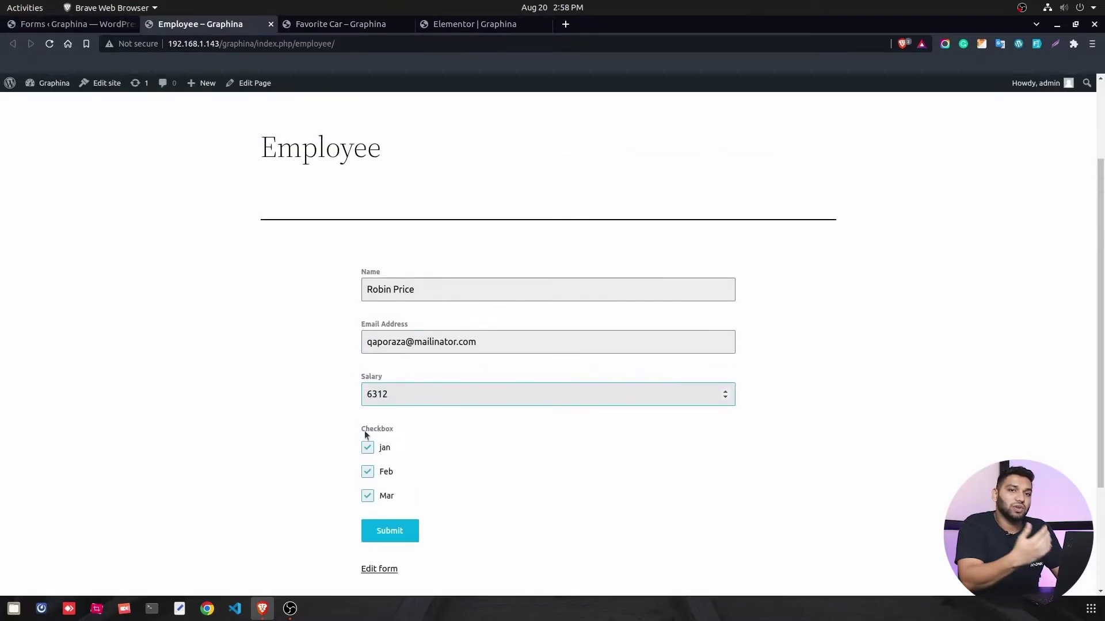
# - Go to the Forminator polls list and view the live Favorite Car poll's five car options
pyautogui.click(74, 24)
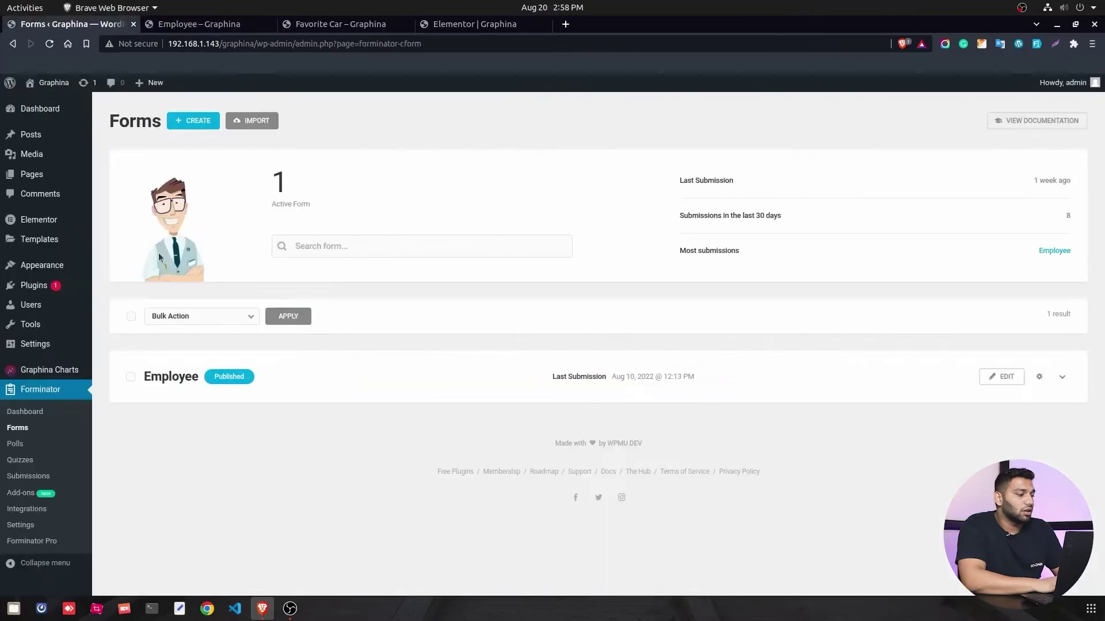
pyautogui.click(16, 444)
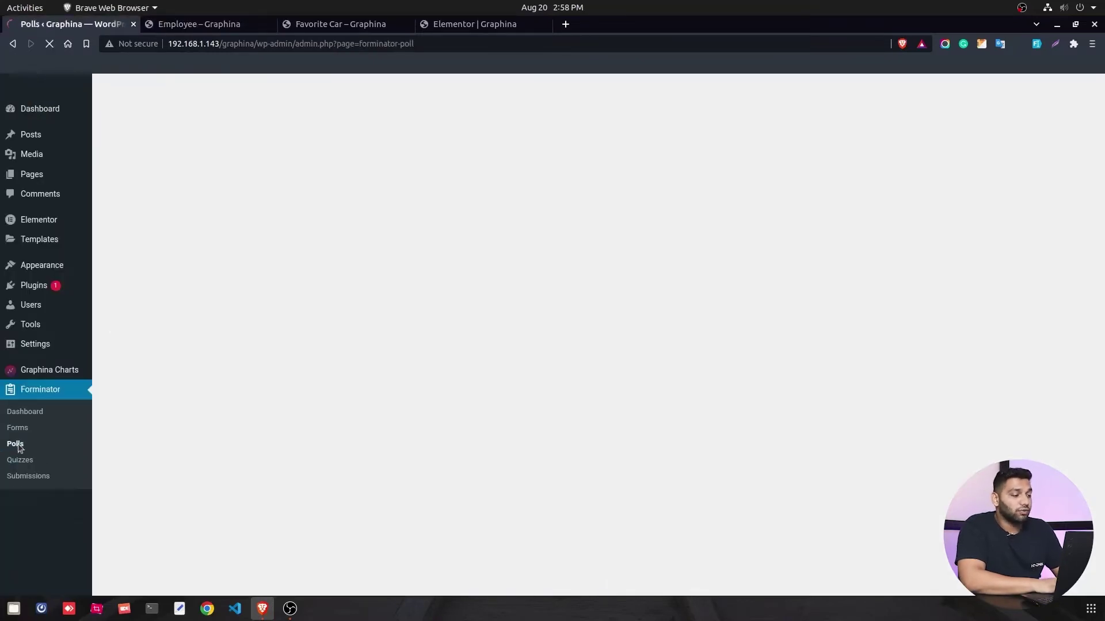
pyautogui.scroll(-1, 172, 354)
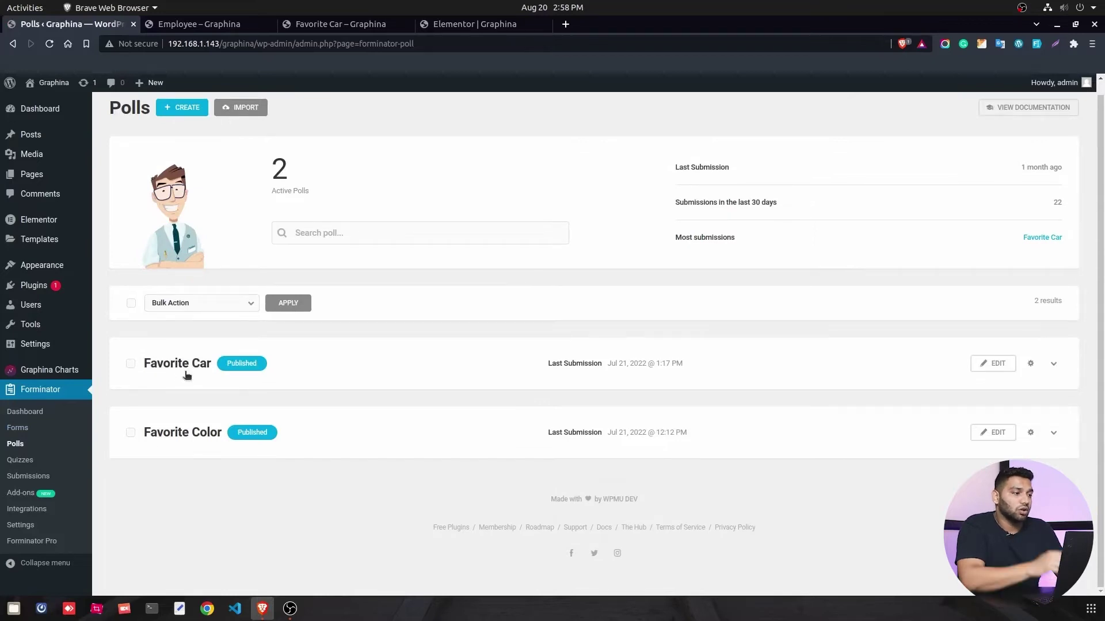
pyautogui.click(362, 26)
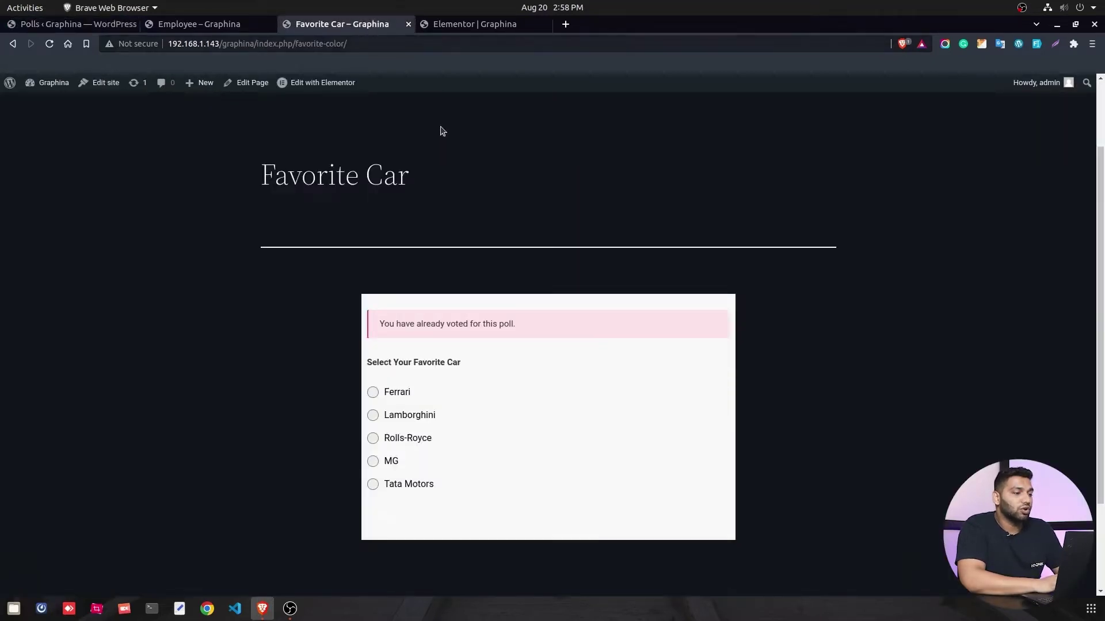
pyautogui.scroll(-2, 439, 264)
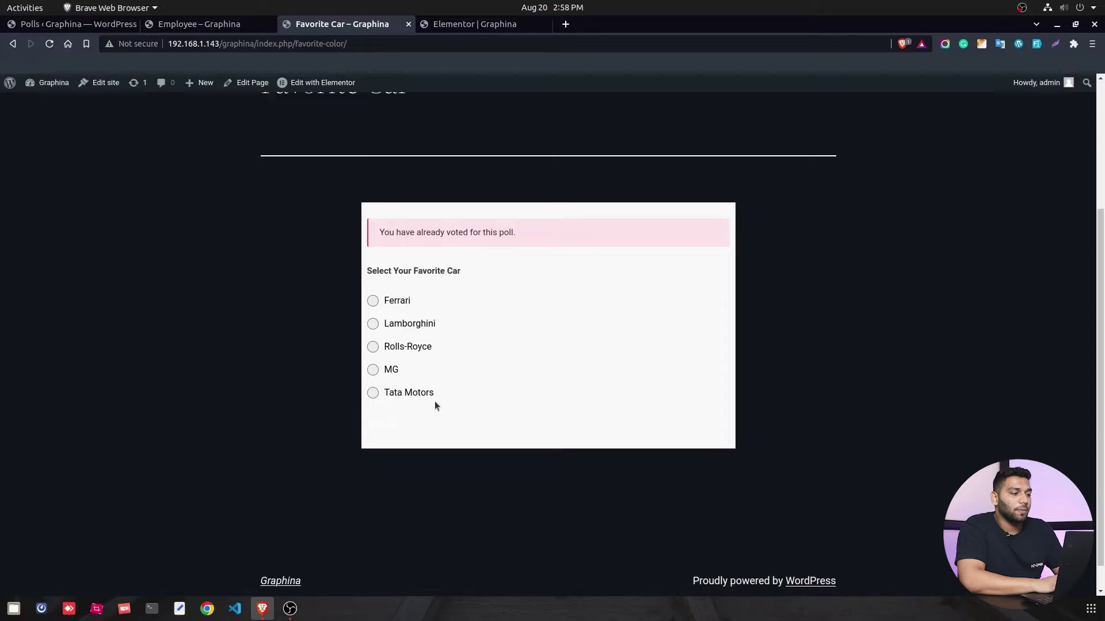
pyautogui.scroll(2, 467, 328)
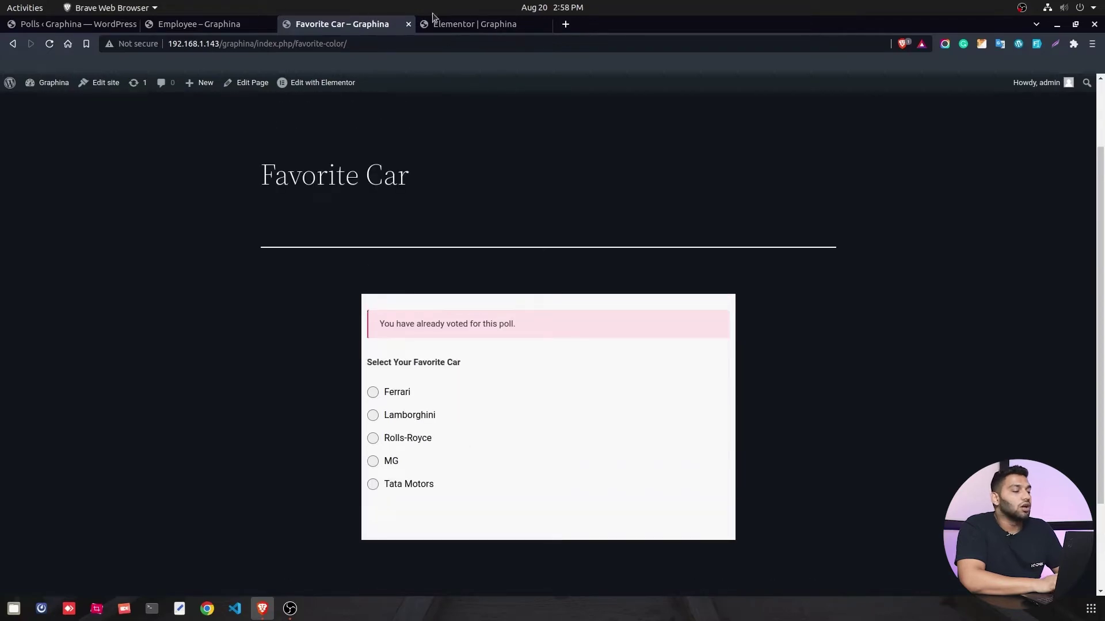
# - Select the Favourite Car Brands chart and set its chart data type to Forminator Addon
pyautogui.click(458, 25)
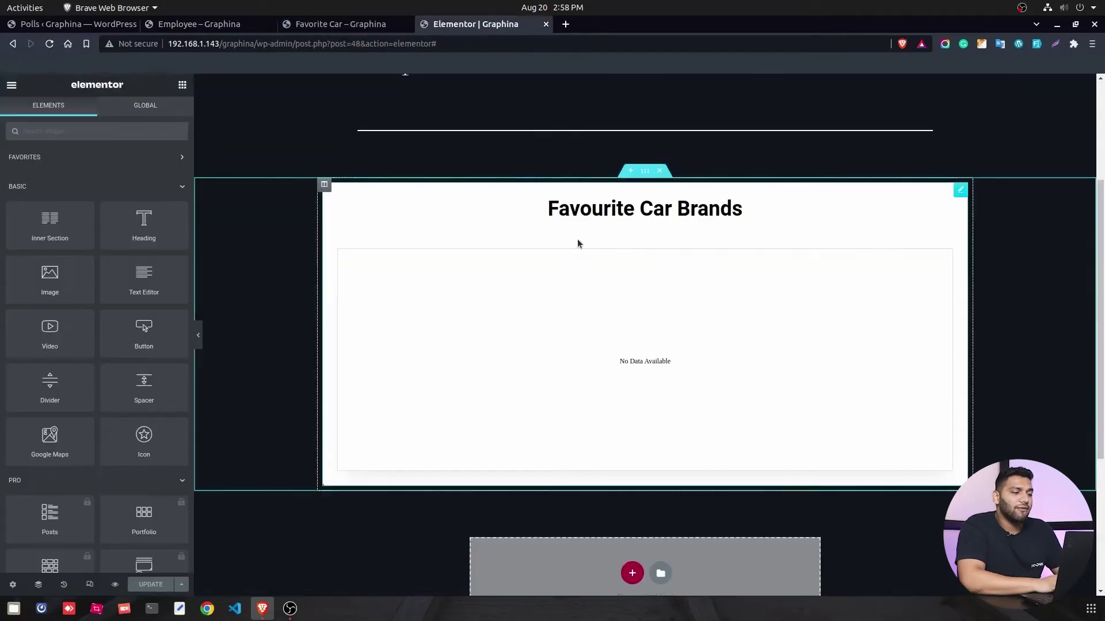
pyautogui.click(360, 219)
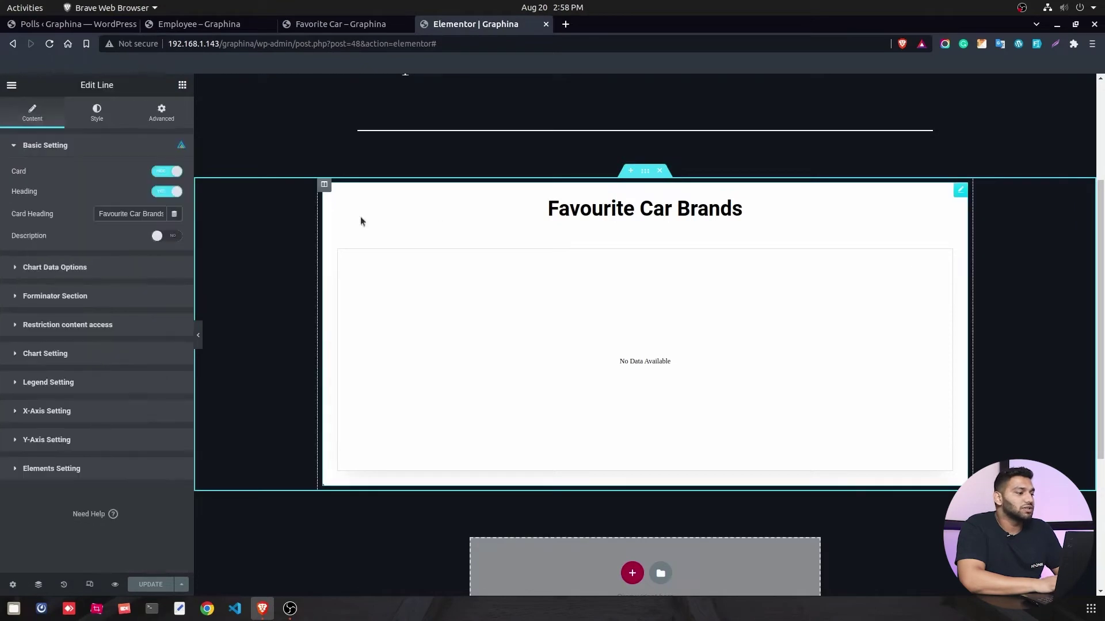
pyautogui.click(86, 145)
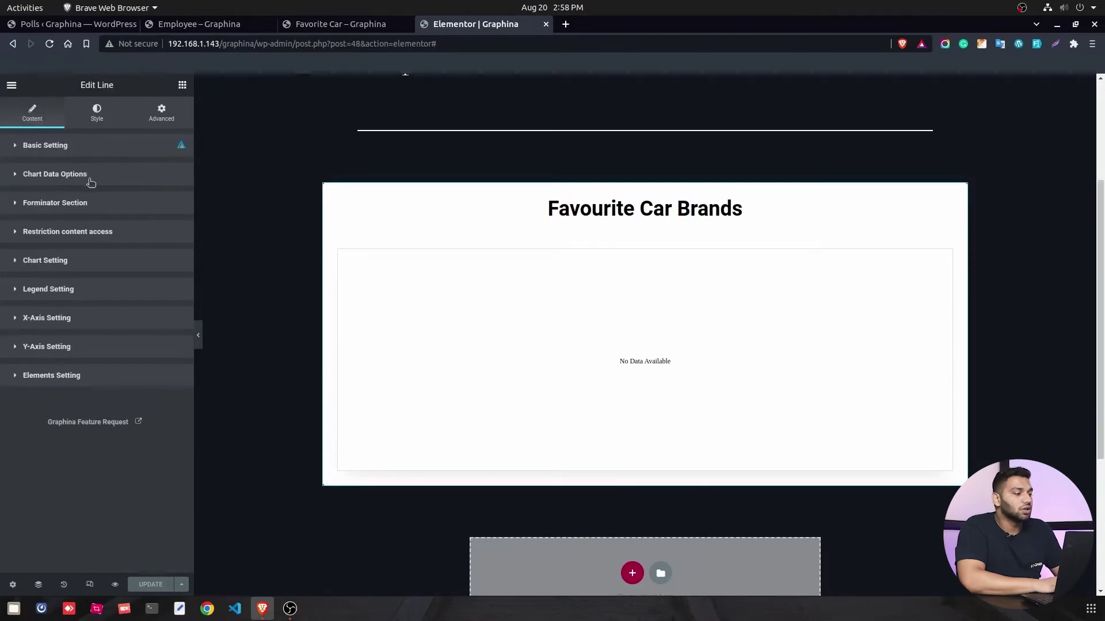
pyautogui.click(110, 181)
pyautogui.click(141, 206)
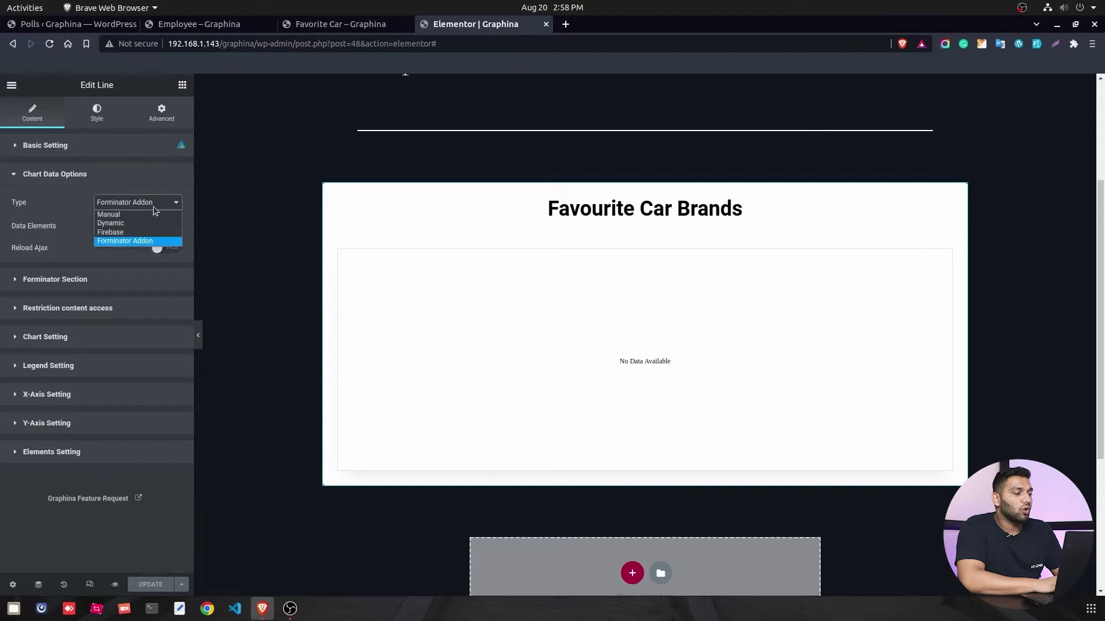
pyautogui.click(136, 241)
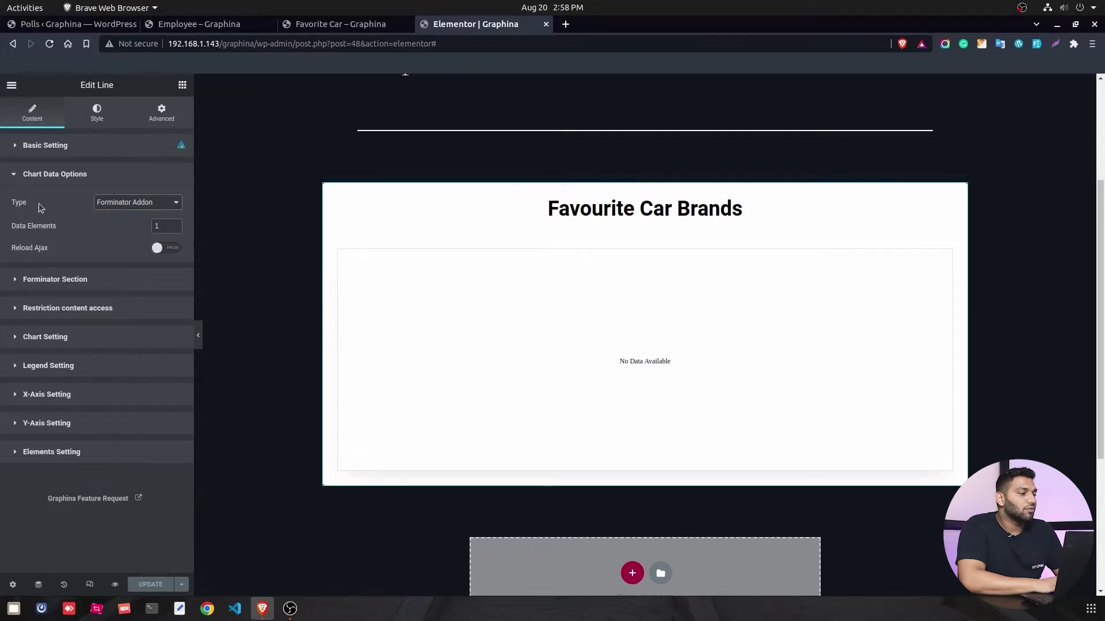
# - In the Forminator section, set the source type to Polls
pyautogui.click(58, 280)
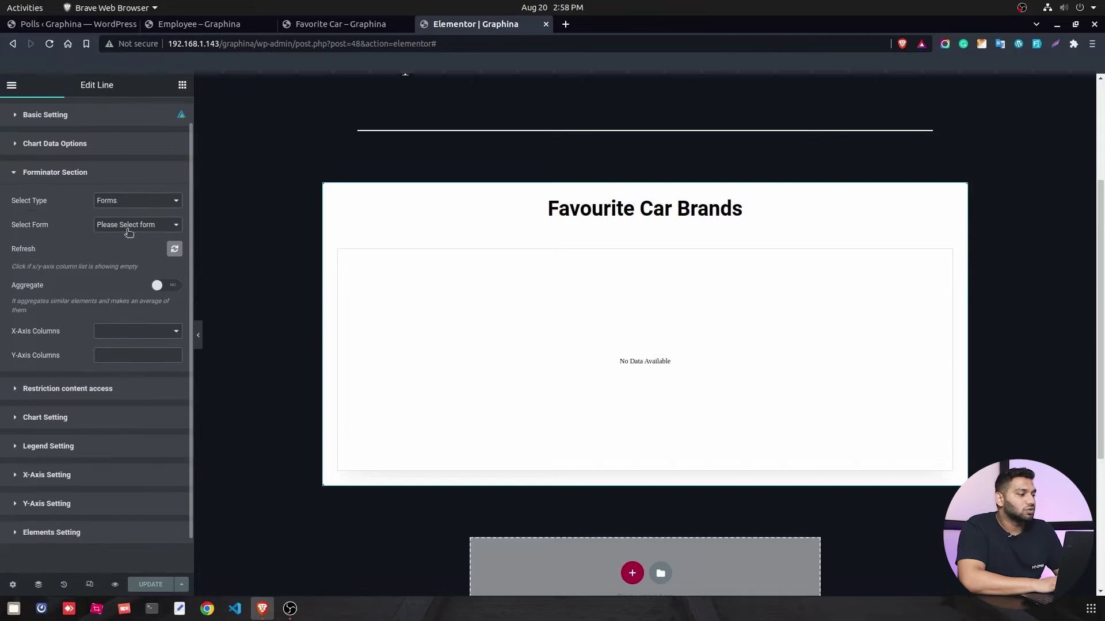
pyautogui.click(130, 202)
pyautogui.click(119, 218)
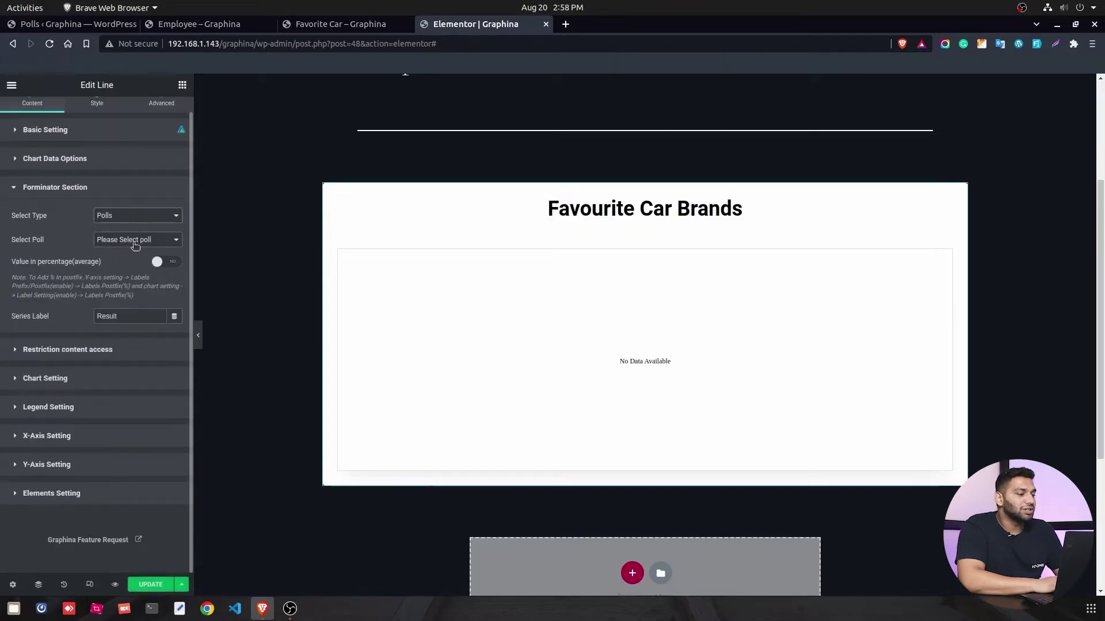
pyautogui.click(135, 242)
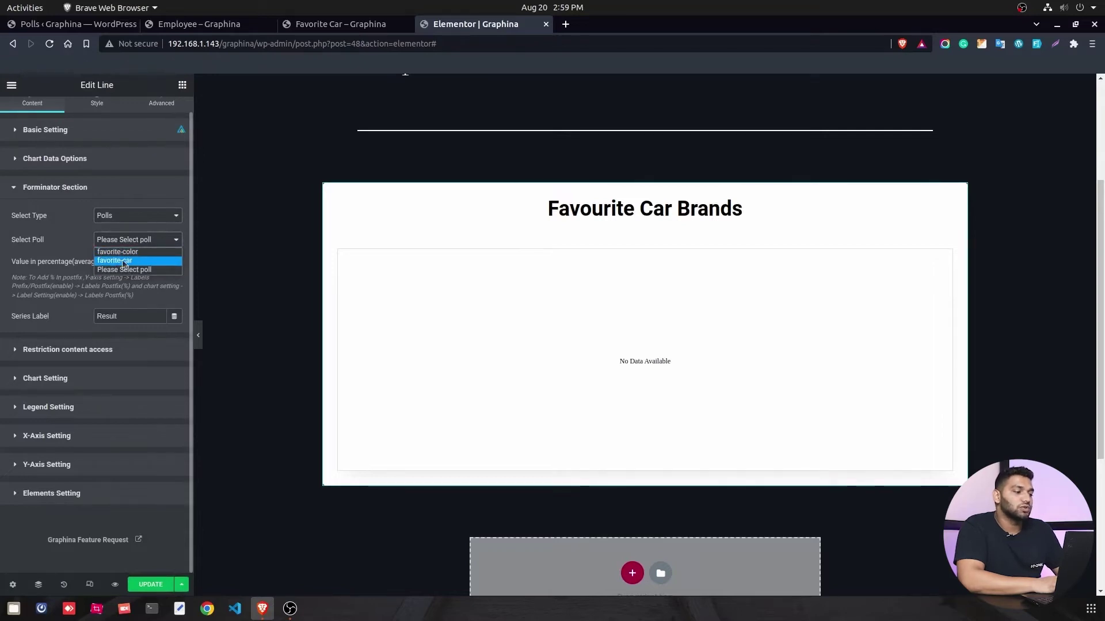
# - Plot the favorite-car poll as percentages with 2 decimals: Lamborghini 55.56, Ferrari 33.33, Tata Motors 11.11
pyautogui.click(135, 262)
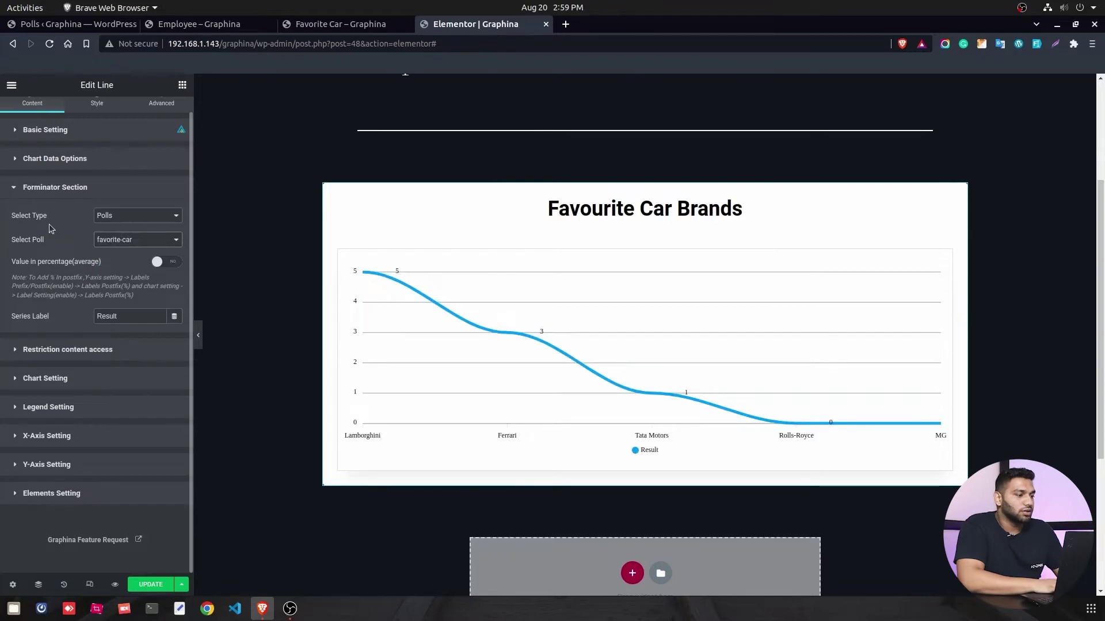
pyautogui.moveTo(392, 279)
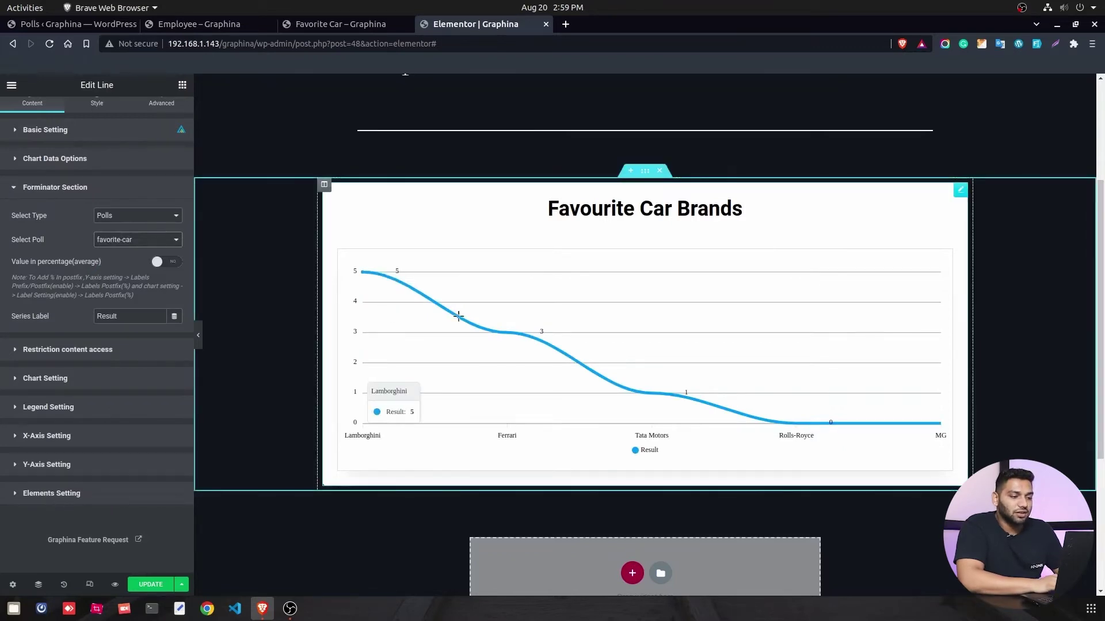
pyautogui.moveTo(538, 334)
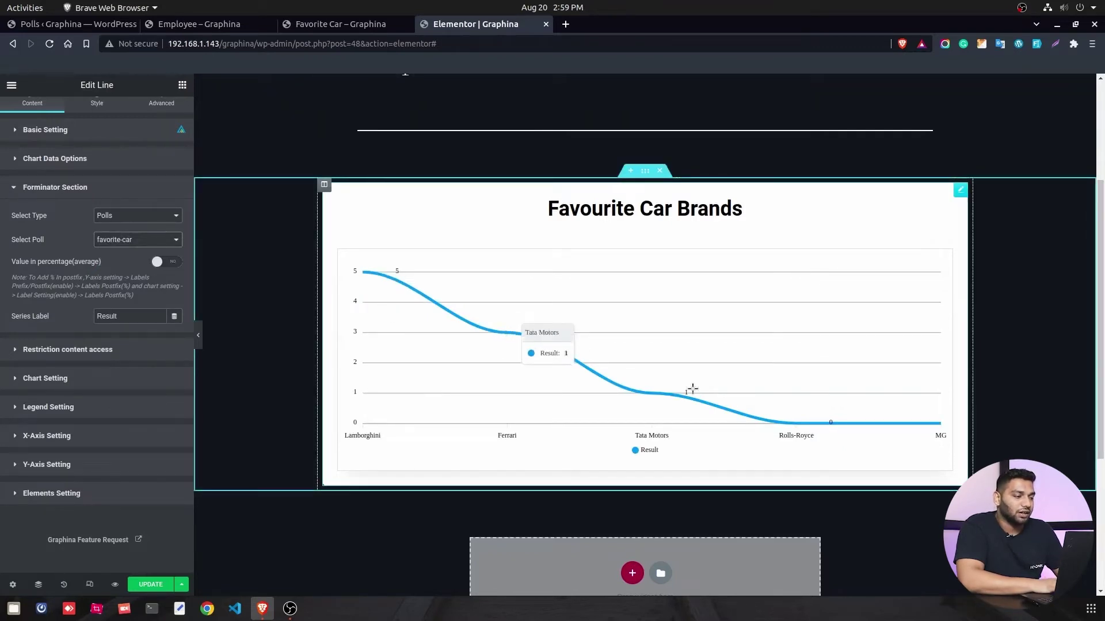
pyautogui.moveTo(836, 399)
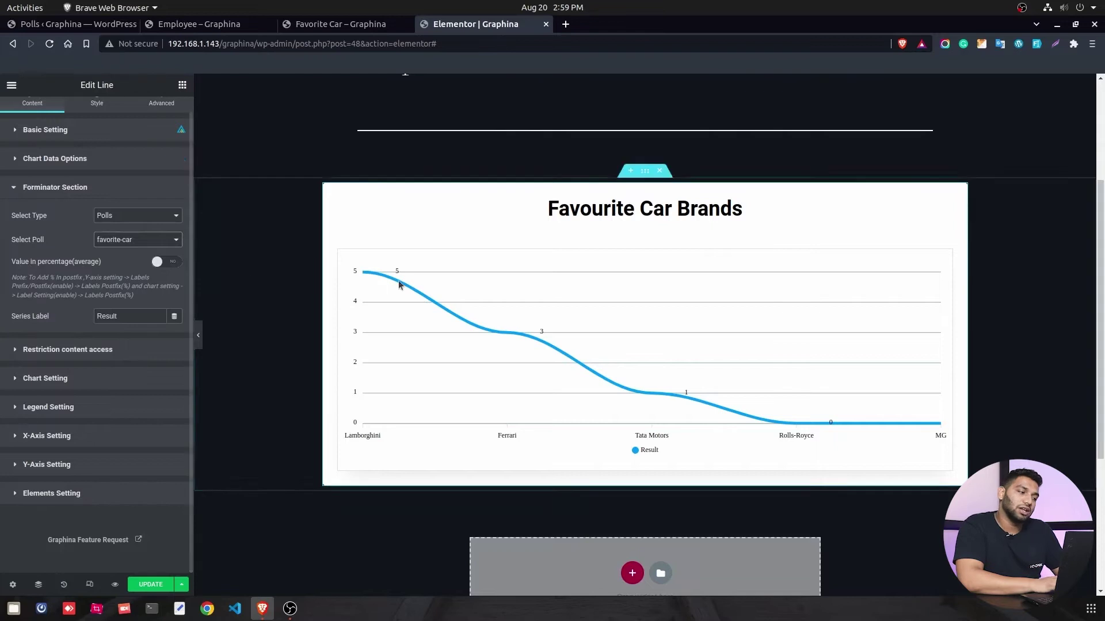
pyautogui.click(162, 263)
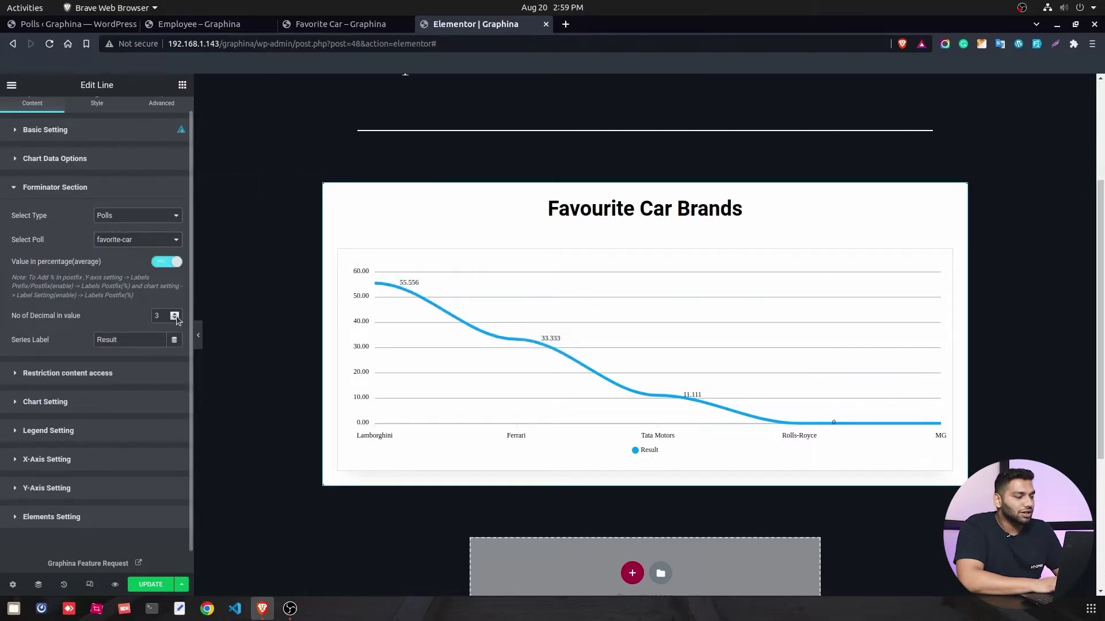
pyautogui.click(176, 317)
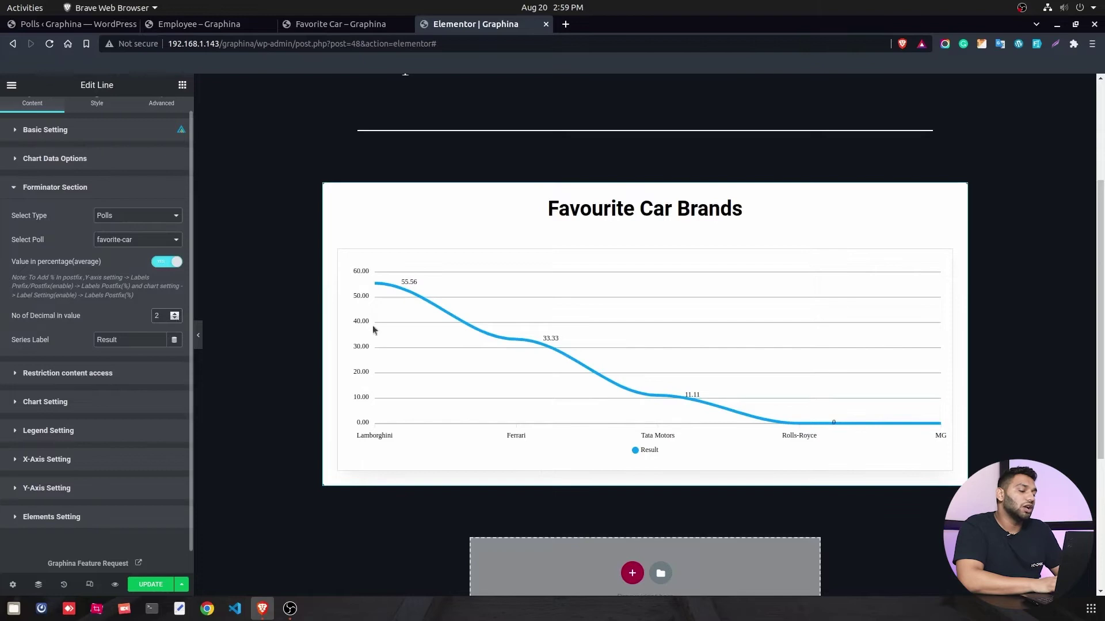
pyautogui.moveTo(537, 297)
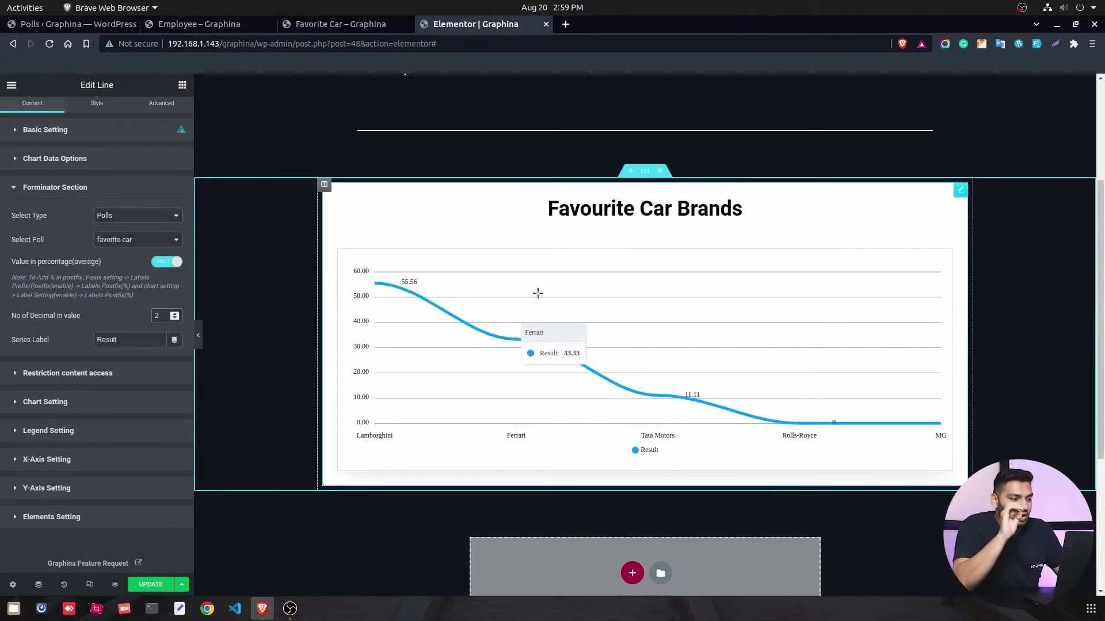
# - Switch the Forminator source to Forms, choose the employee form, and save the page
pyautogui.click(118, 216)
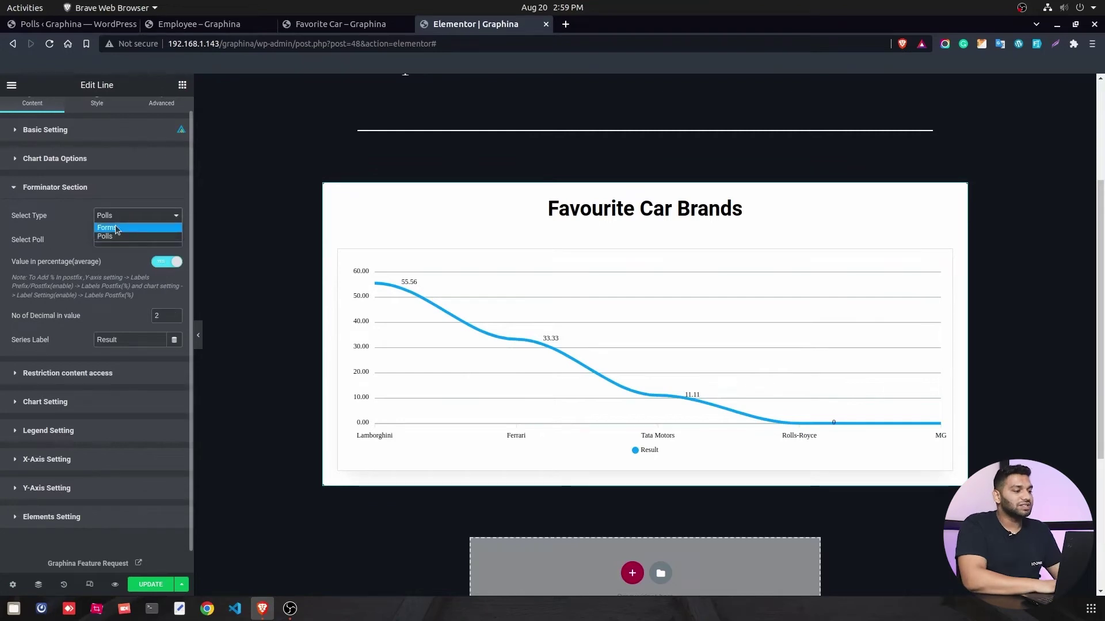
pyautogui.click(116, 229)
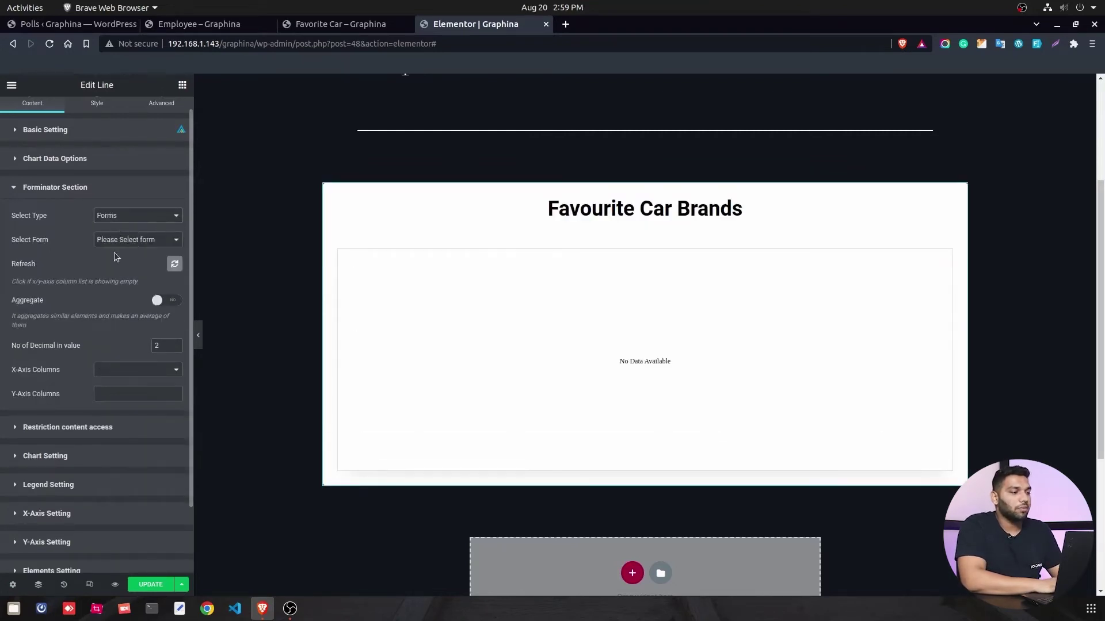
pyautogui.click(147, 242)
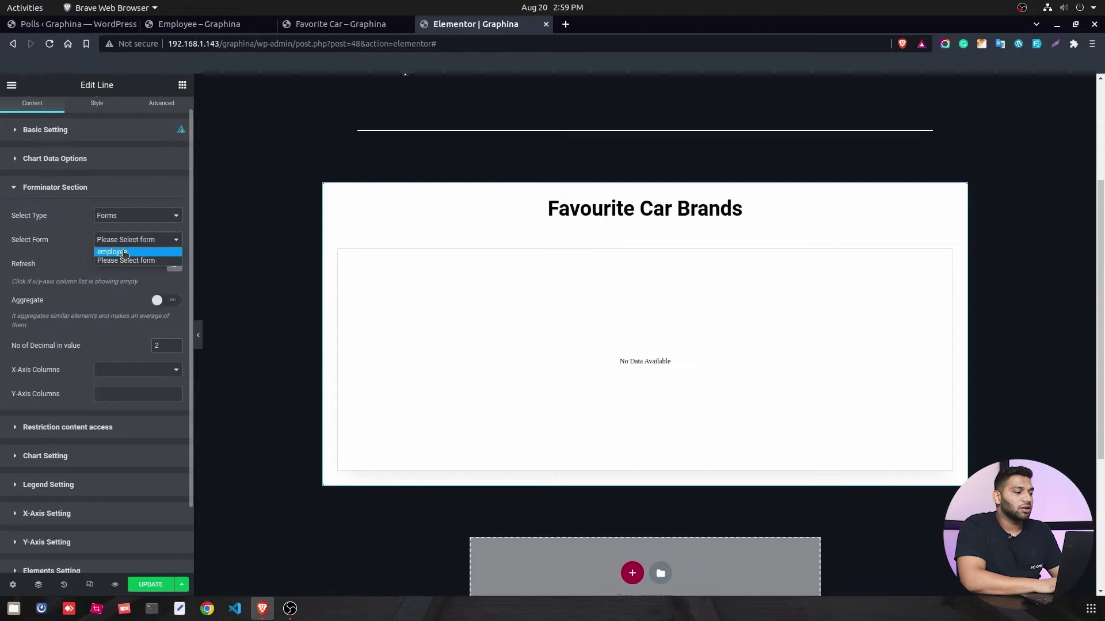
pyautogui.click(124, 250)
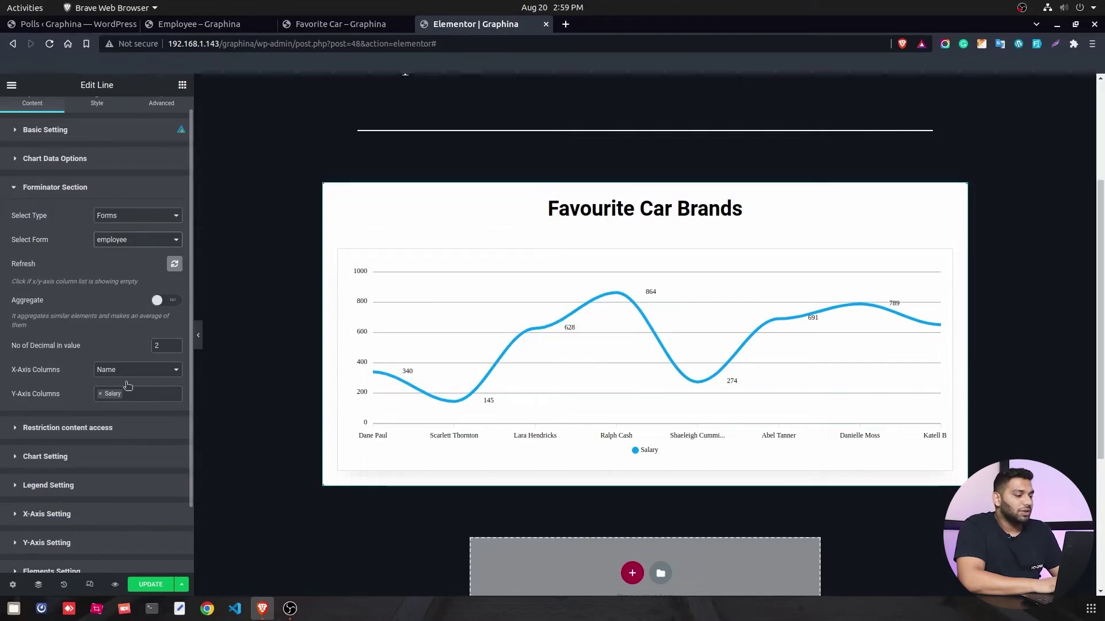
pyautogui.click(151, 585)
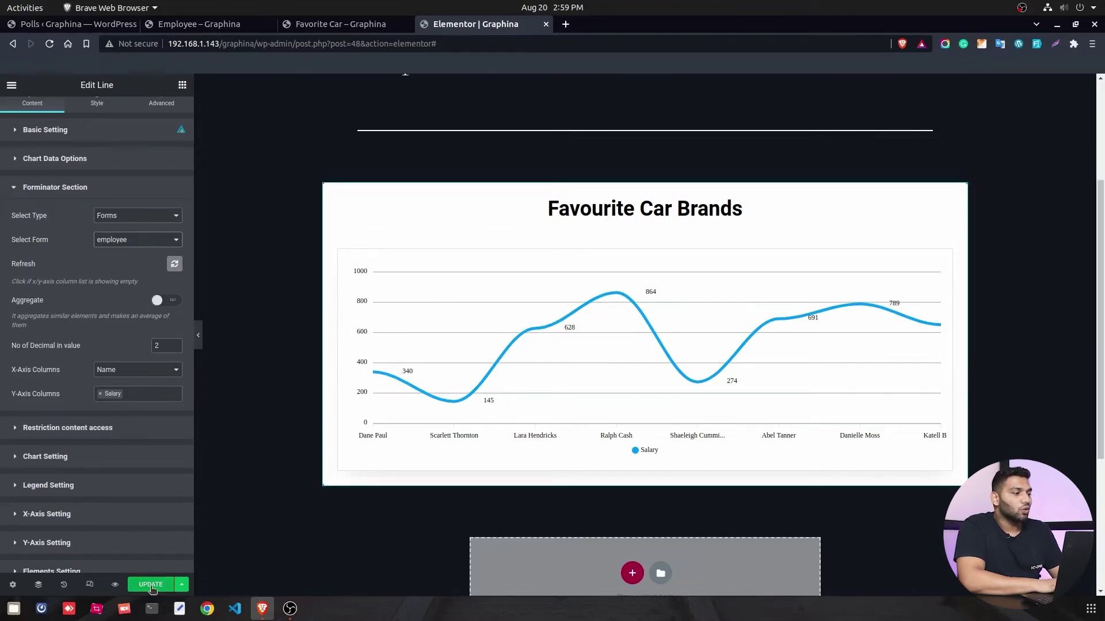
# - Turn on Reload Ajax and set its reload interval to 5 seconds
pyautogui.click(79, 163)
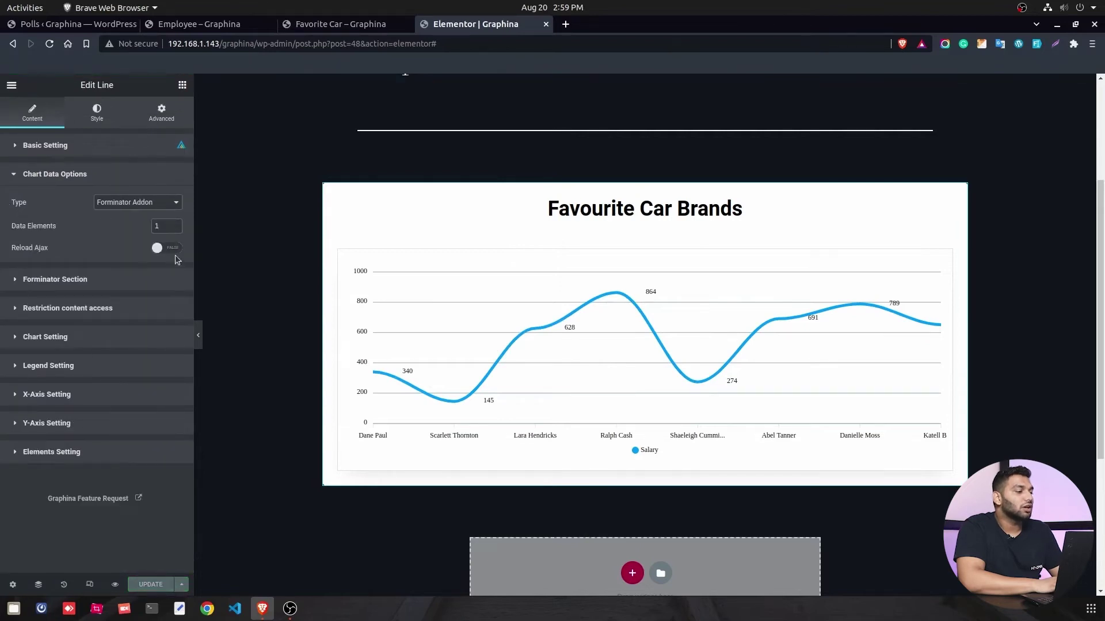
pyautogui.click(170, 251)
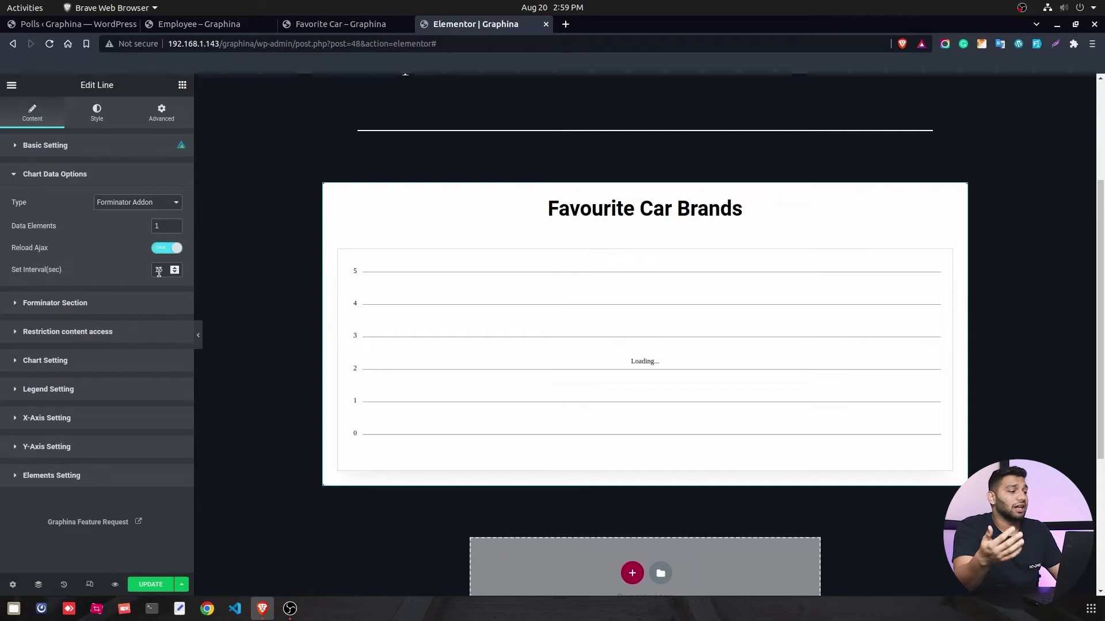
pyautogui.doubleClick(156, 270)
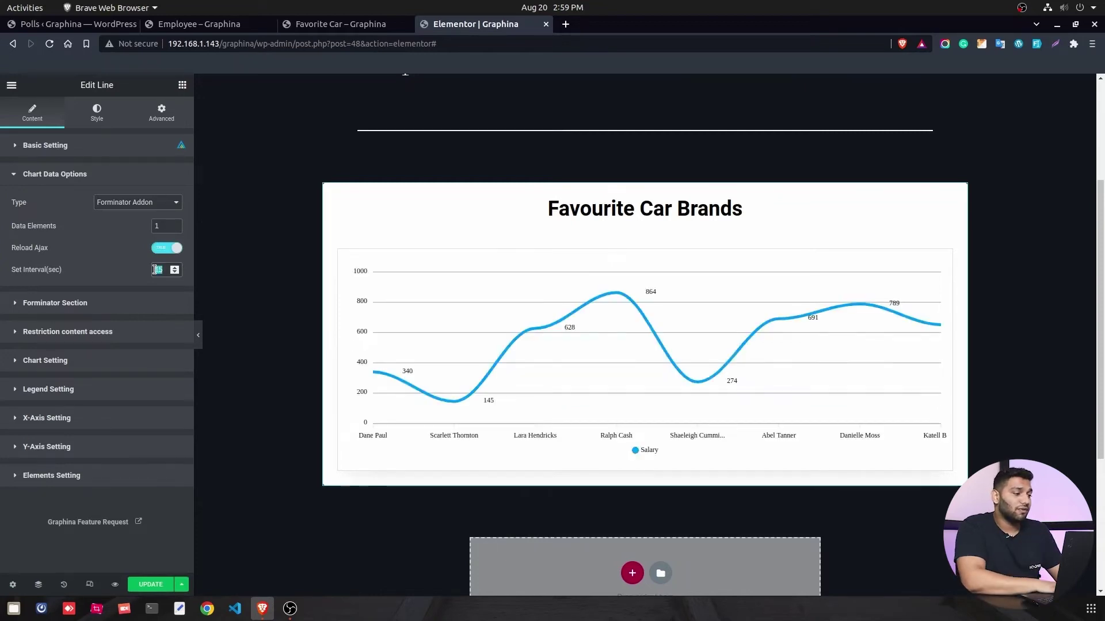
pyautogui.write('5')
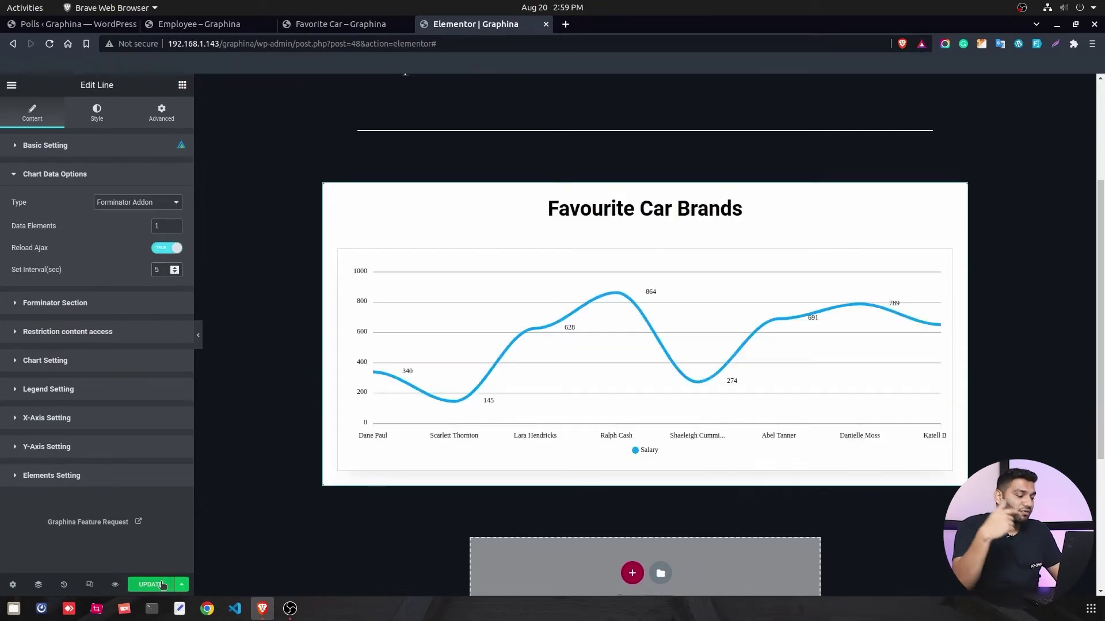
pyautogui.click(56, 174)
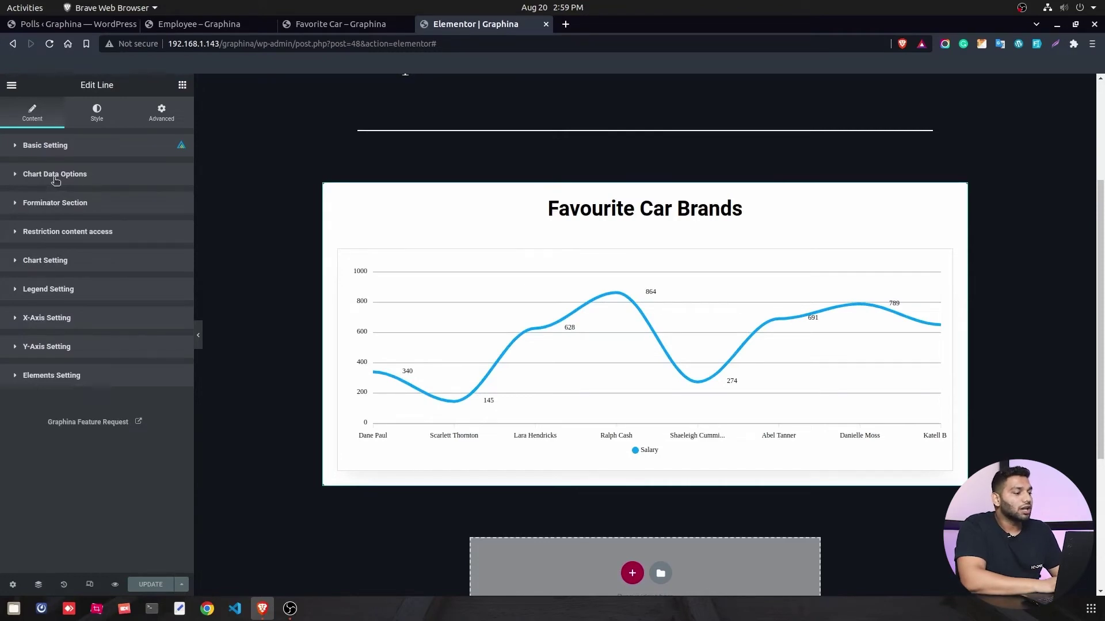
pyautogui.click(72, 207)
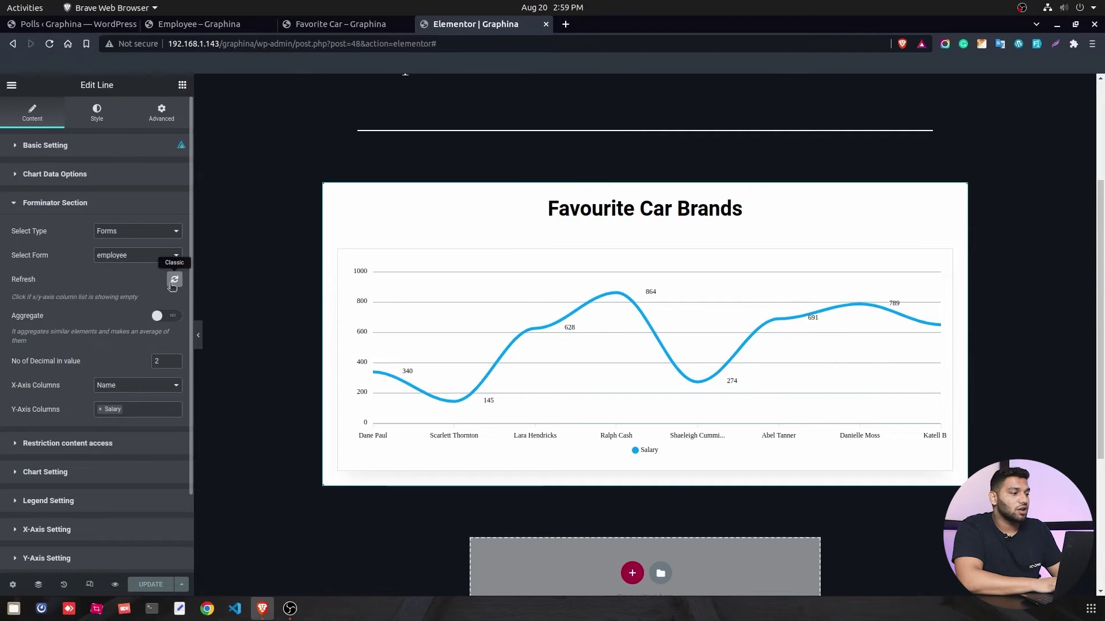
# - Refresh the employee form's columns and remove Salary from the Y-axis columns
pyautogui.click(175, 282)
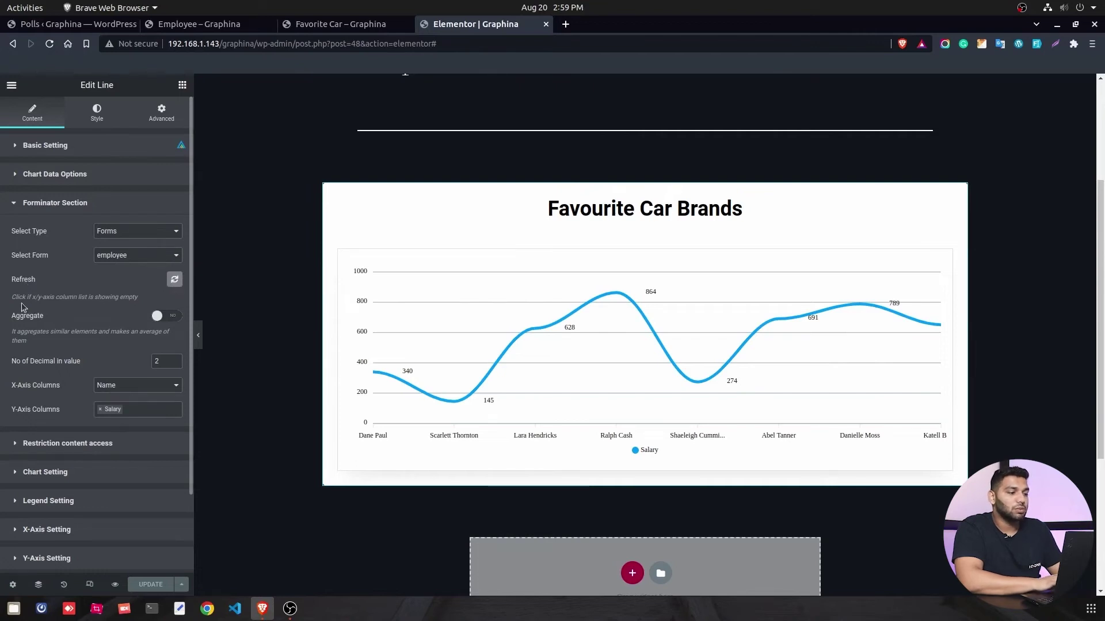
pyautogui.scroll(-1, 134, 313)
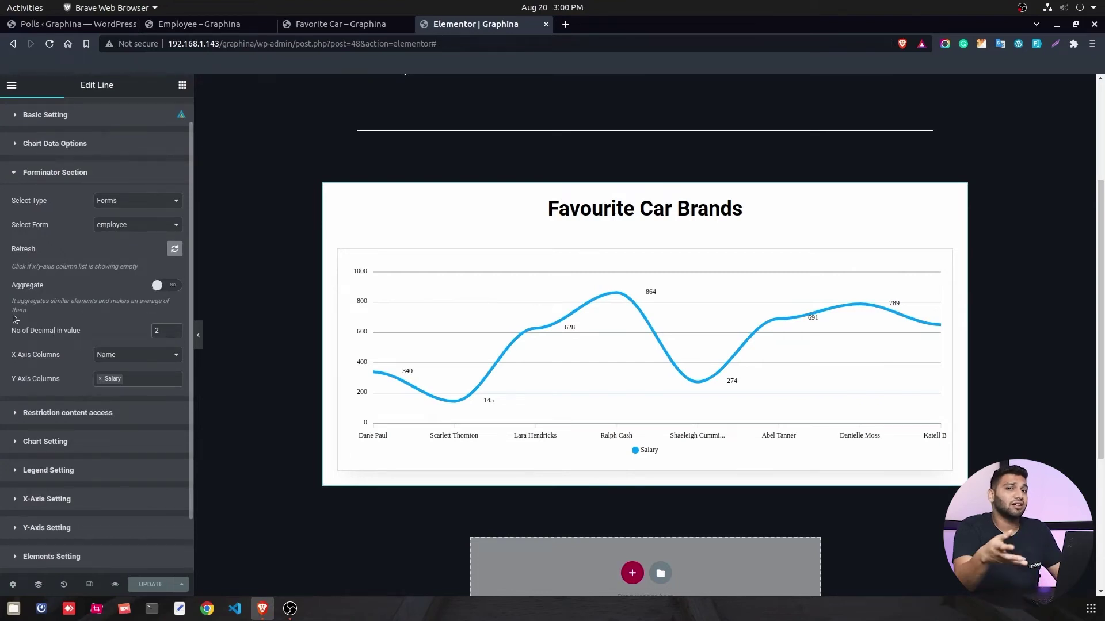
pyautogui.scroll(-2, 60, 349)
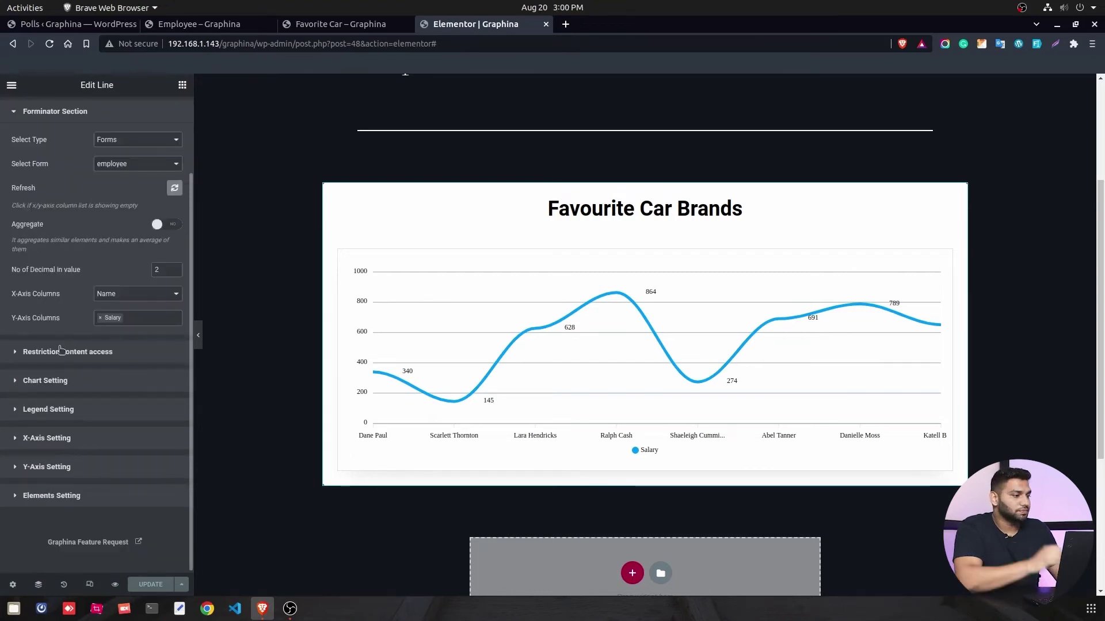
pyautogui.click(104, 321)
pyautogui.click(69, 291)
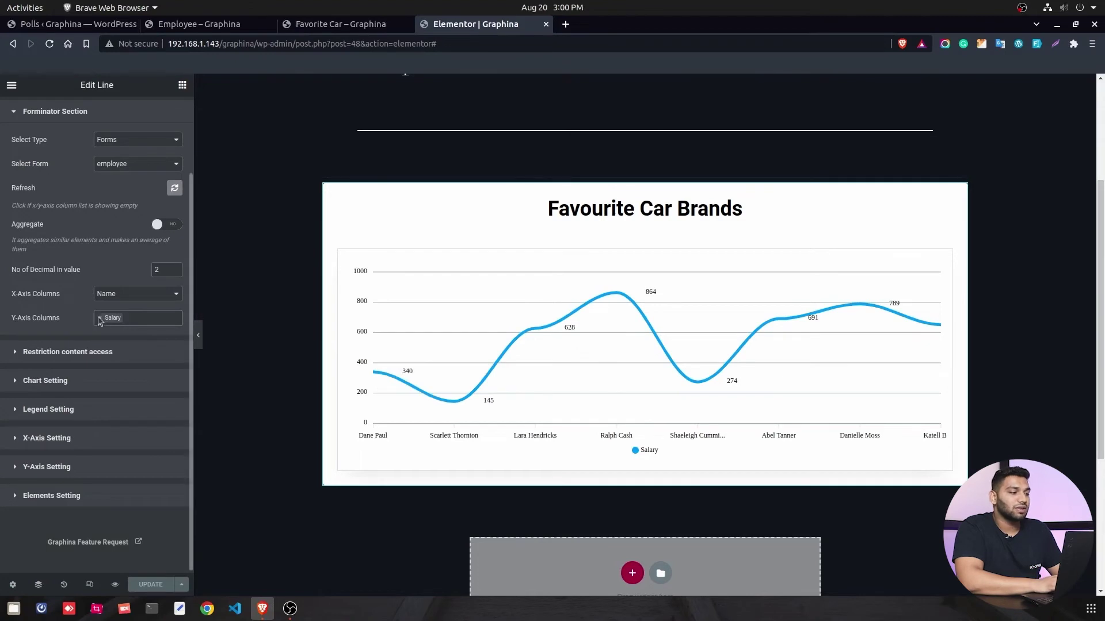
pyautogui.click(117, 320)
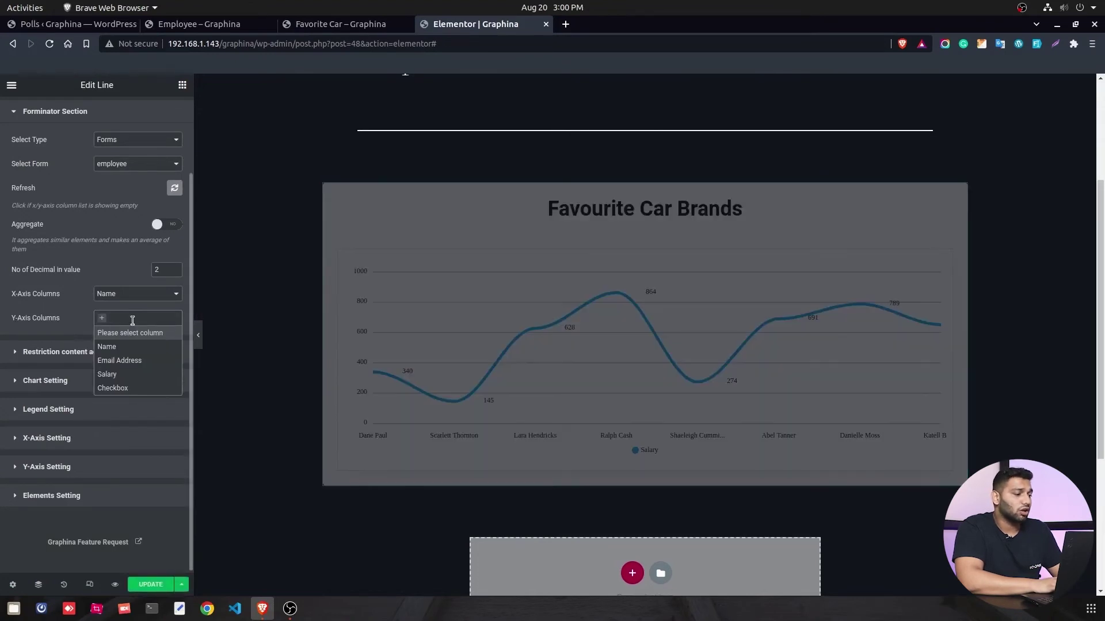
# - Re-add Salary as Y-axis column and turn on Aggregate, giving Checkbox percentages 50, 16.67, 16.67
pyautogui.click(106, 374)
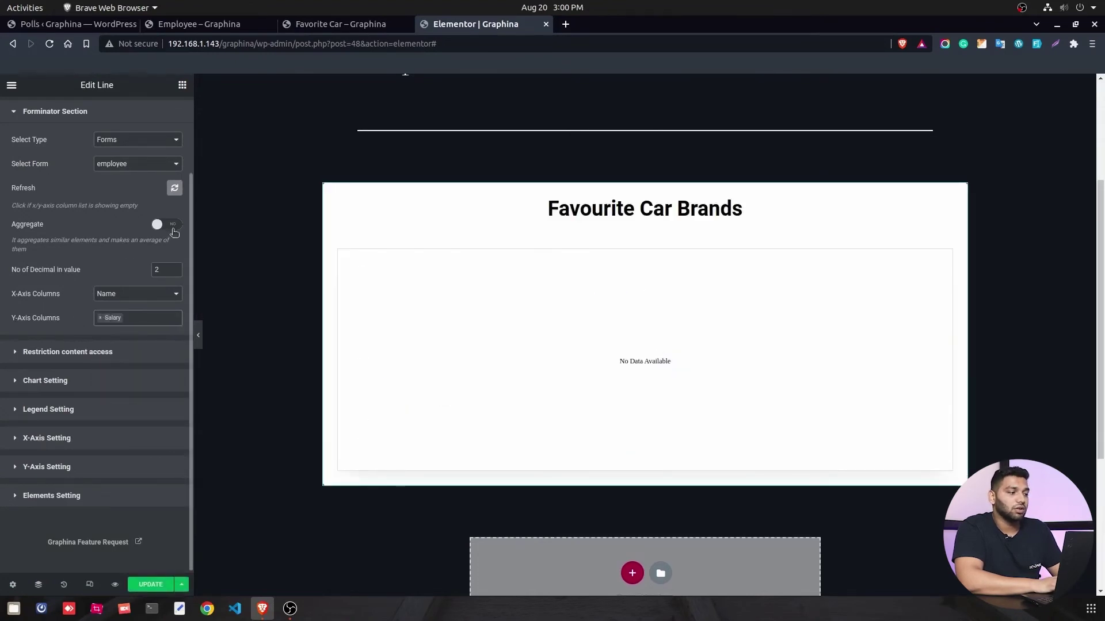
pyautogui.click(164, 225)
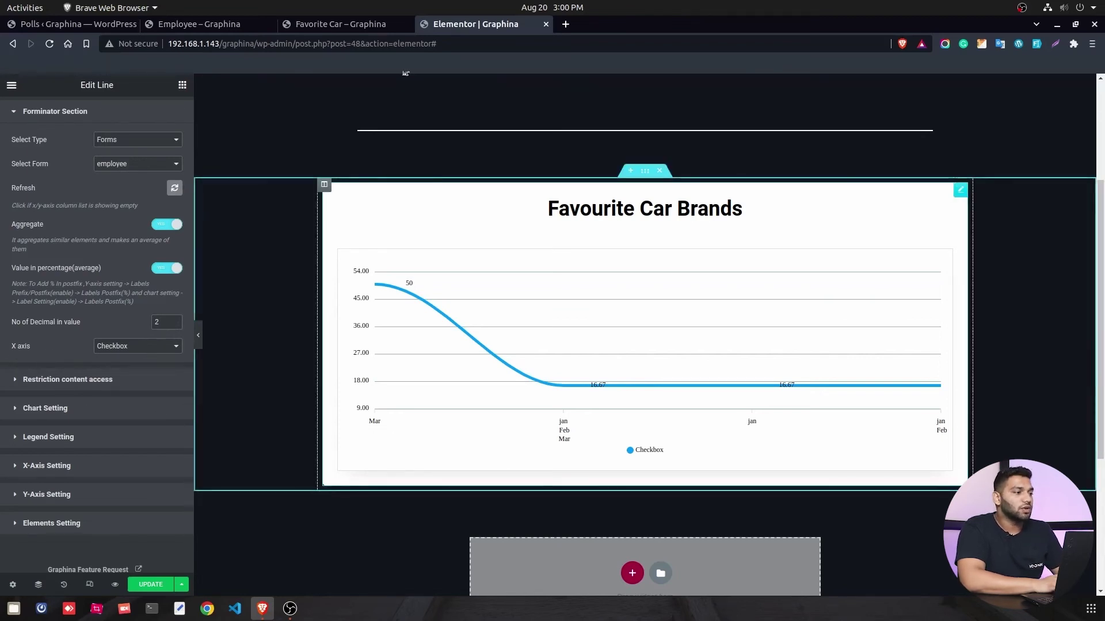
# - Submit a new Employee form entry with jan, Feb and Mar all checked
pyautogui.click(207, 24)
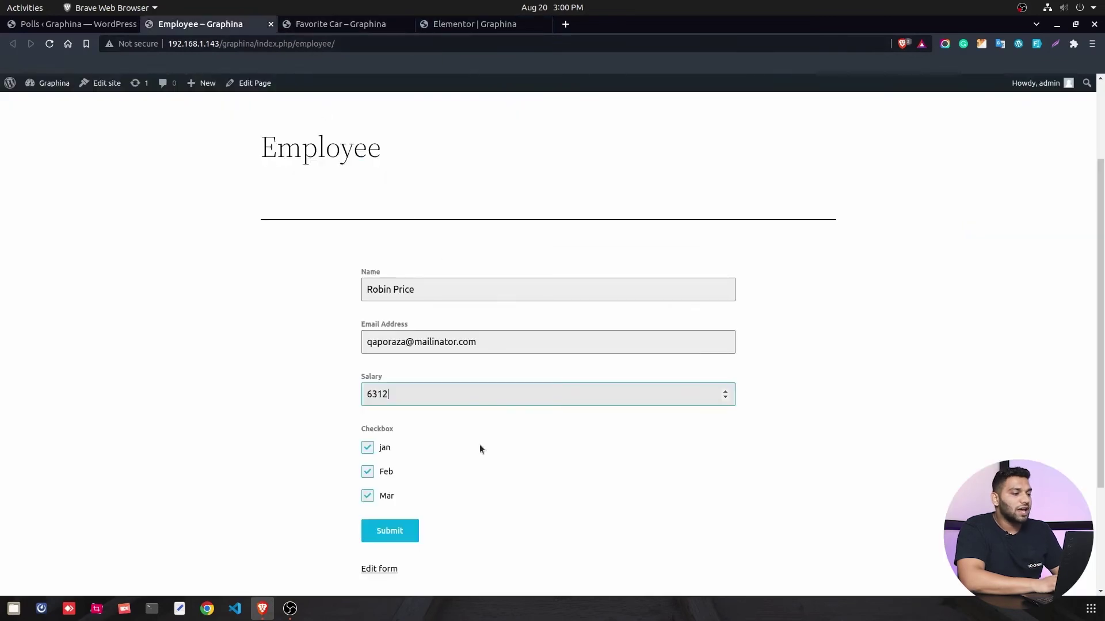
pyautogui.click(393, 538)
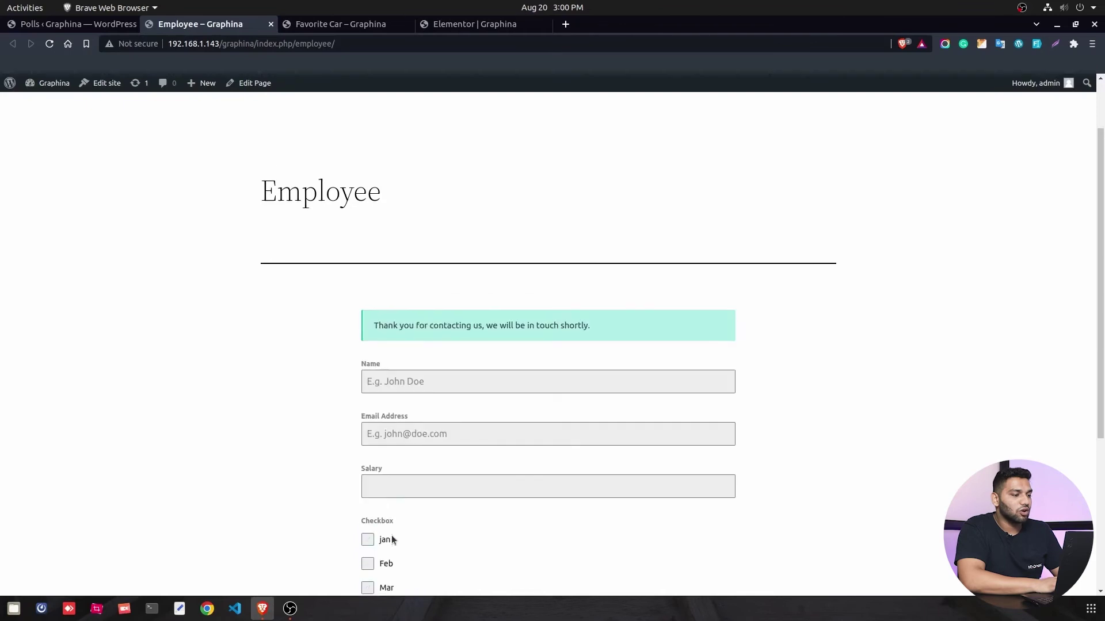
pyautogui.scroll(1, 373, 353)
pyautogui.scroll(-3, 388, 469)
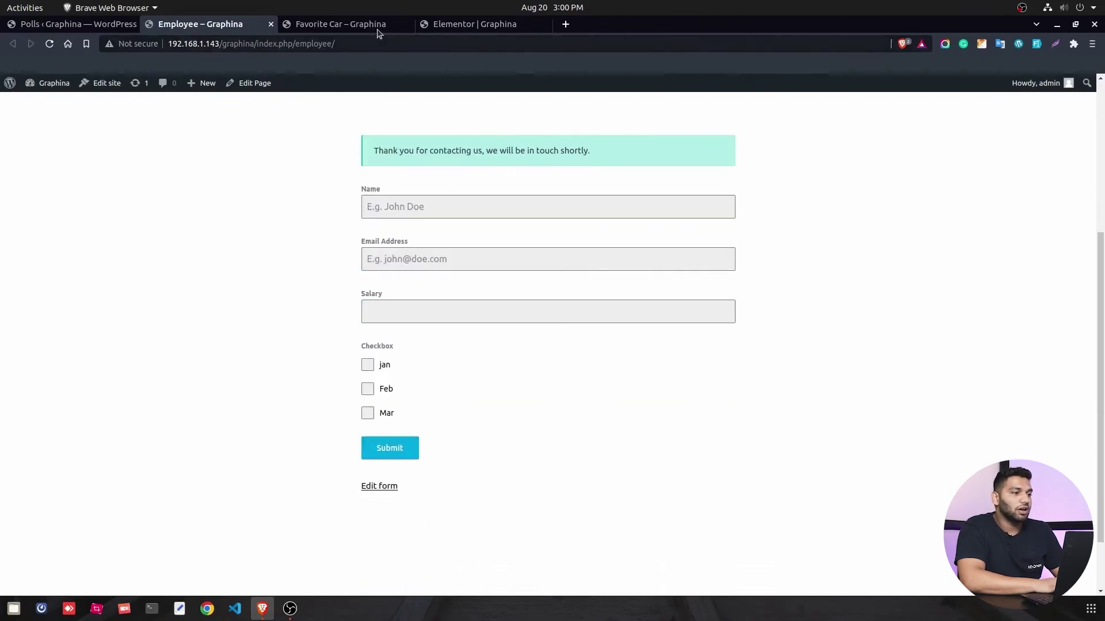
pyautogui.click(464, 24)
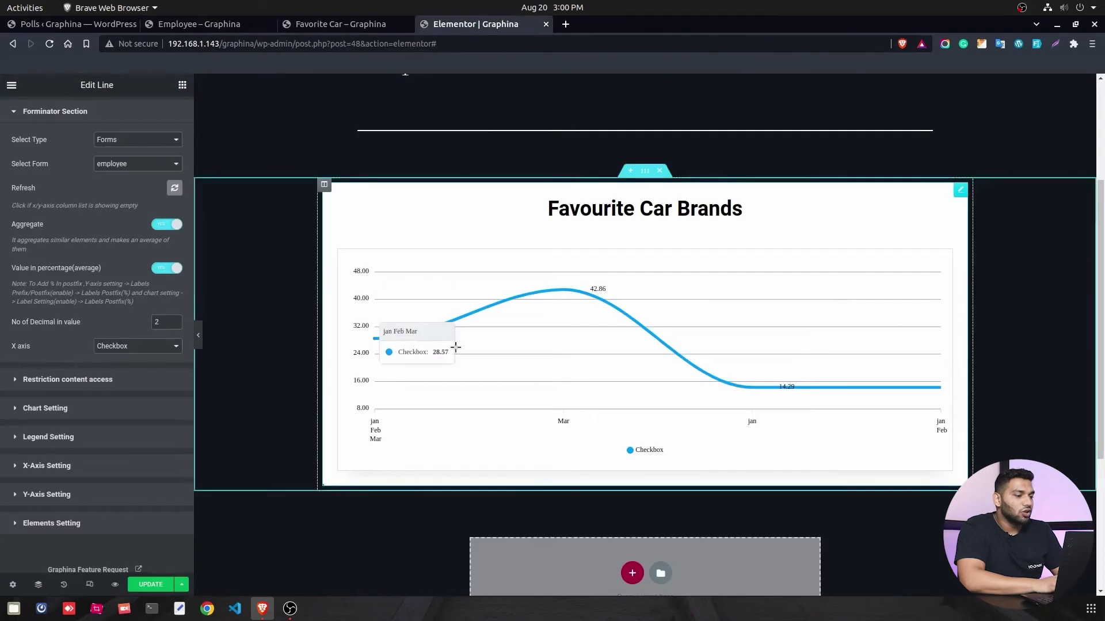
# - Read the updated chart points: jan Feb Mar 28.57, Mar 42.86 and jan 14.29 percent
pyautogui.scroll(-1, 456, 349)
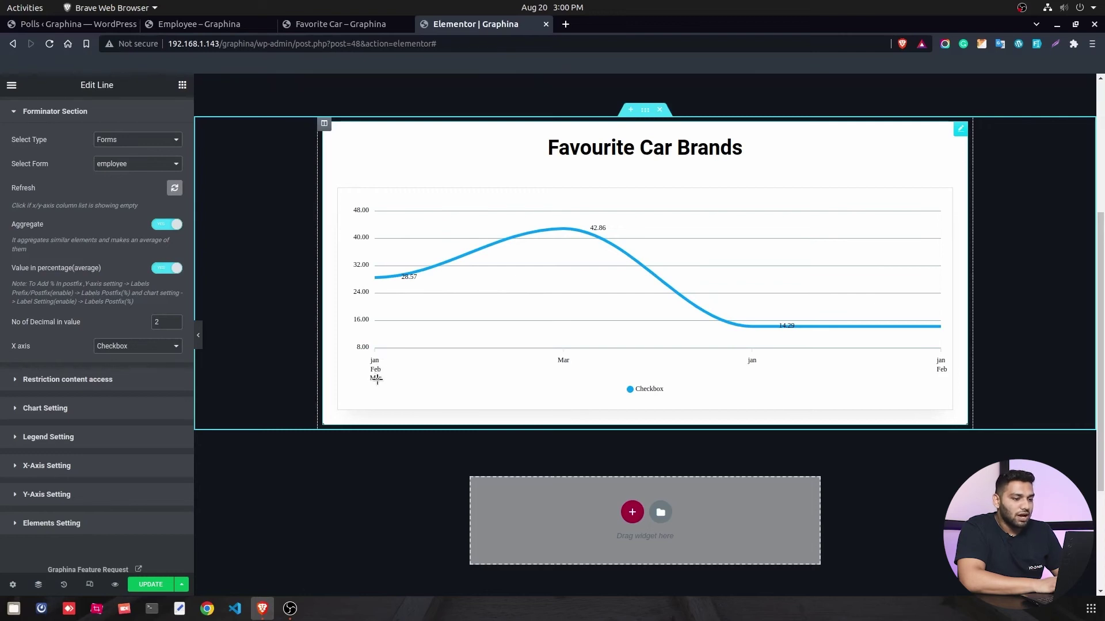
pyautogui.moveTo(407, 260)
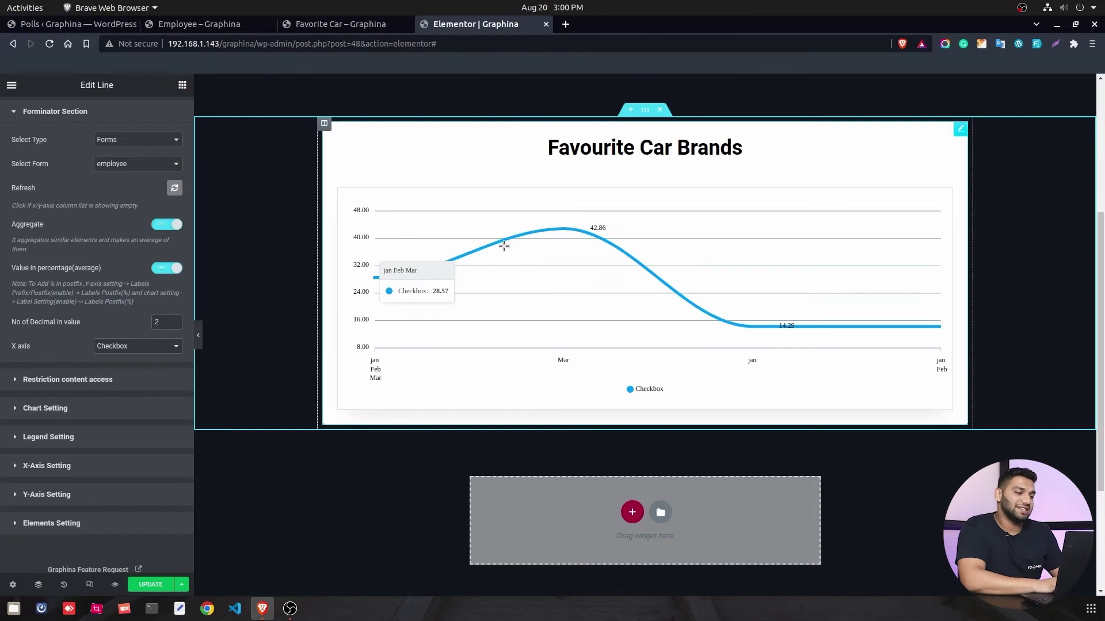
pyautogui.moveTo(576, 260)
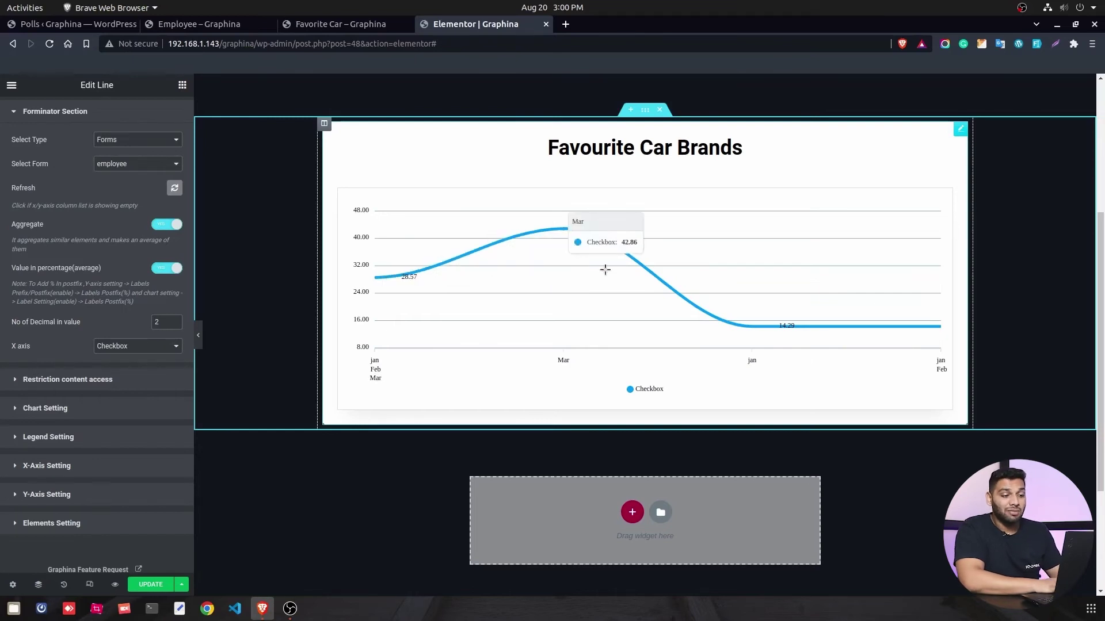